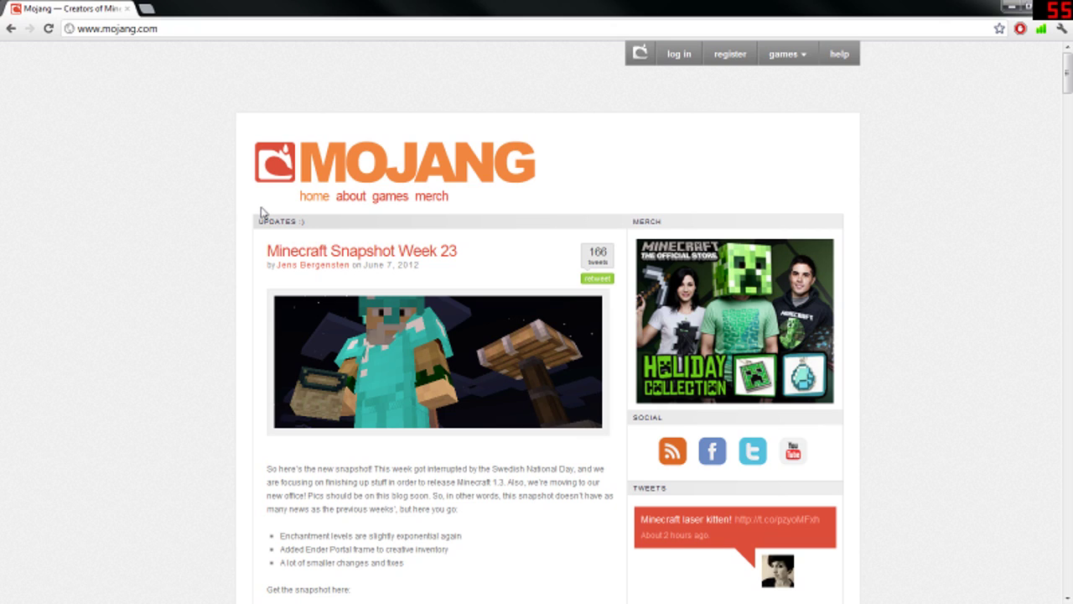
Step: Examine the Minecraft Snapshot Week 23 post on the Mojang home page, including its snapshot download links
left_click(117, 28)
left_click(144, 138)
scroll(297, 139, "down", 3)
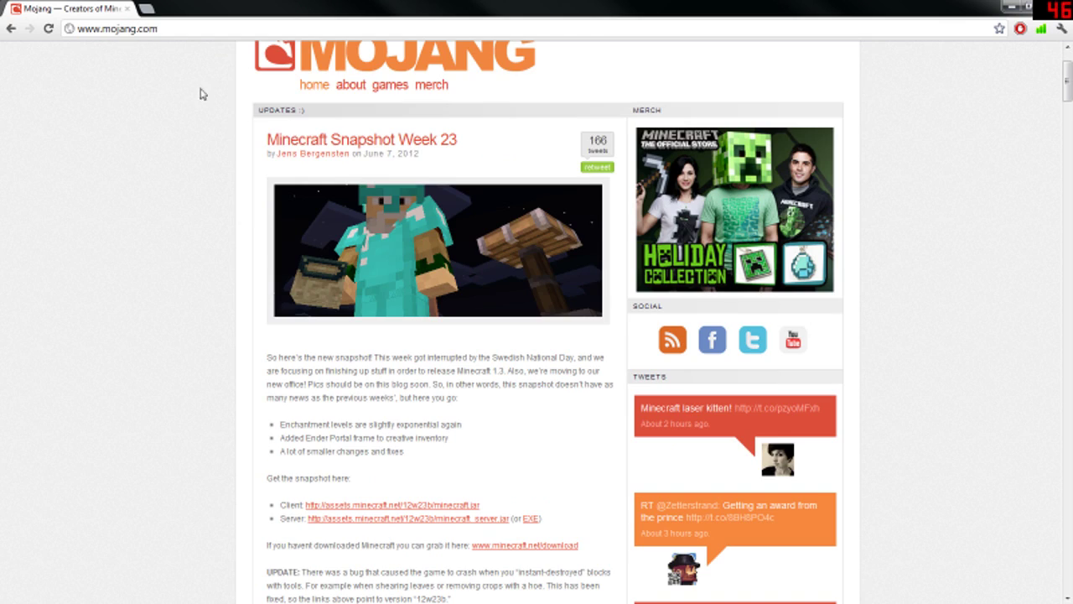
left_click_drag(200, 94, 503, 263)
left_click(106, 287)
left_click_drag(237, 134, 249, 153)
left_click(245, 156)
scroll(253, 223, "down", 3)
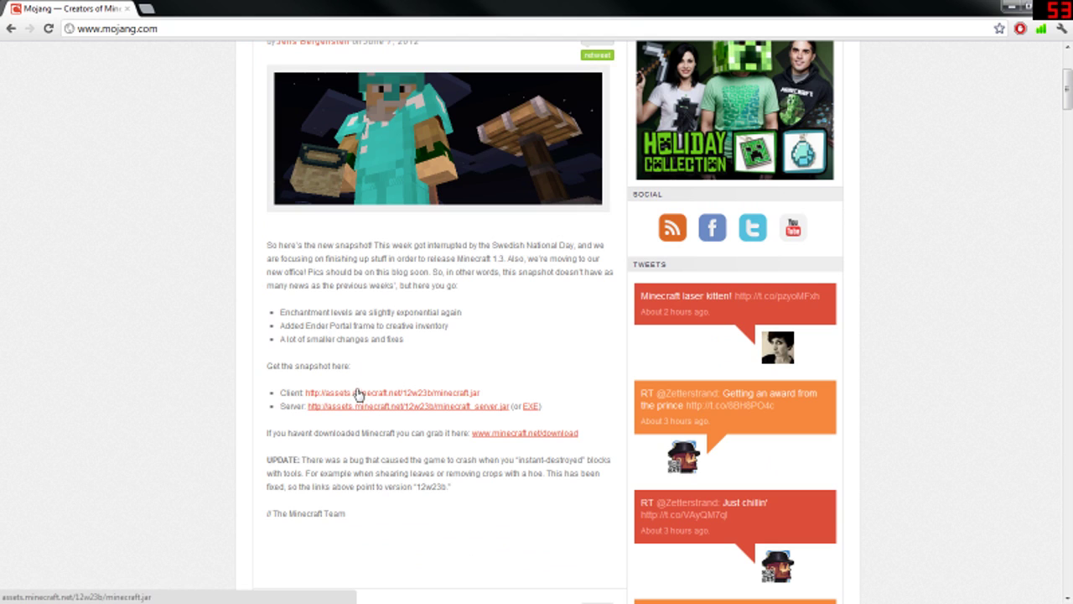
scroll(339, 399, "down", 3)
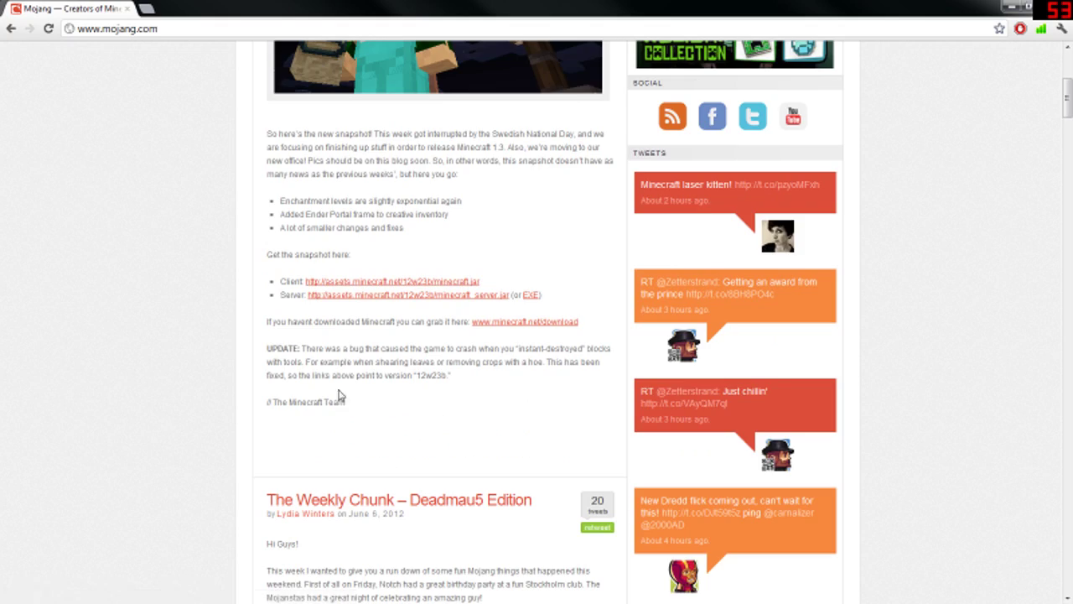
Step: Download the 12w23b client minecraft.jar from the snapshot post and choose to keep the file
left_click_drag(568, 321, 343, 270)
left_click(344, 269)
right_click(350, 287)
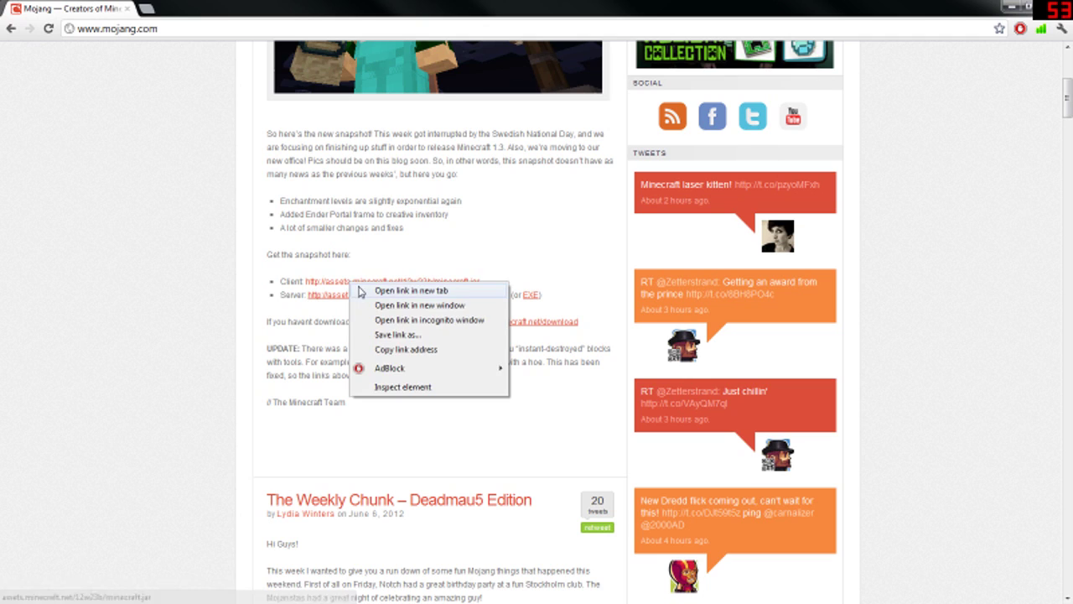
left_click(360, 289)
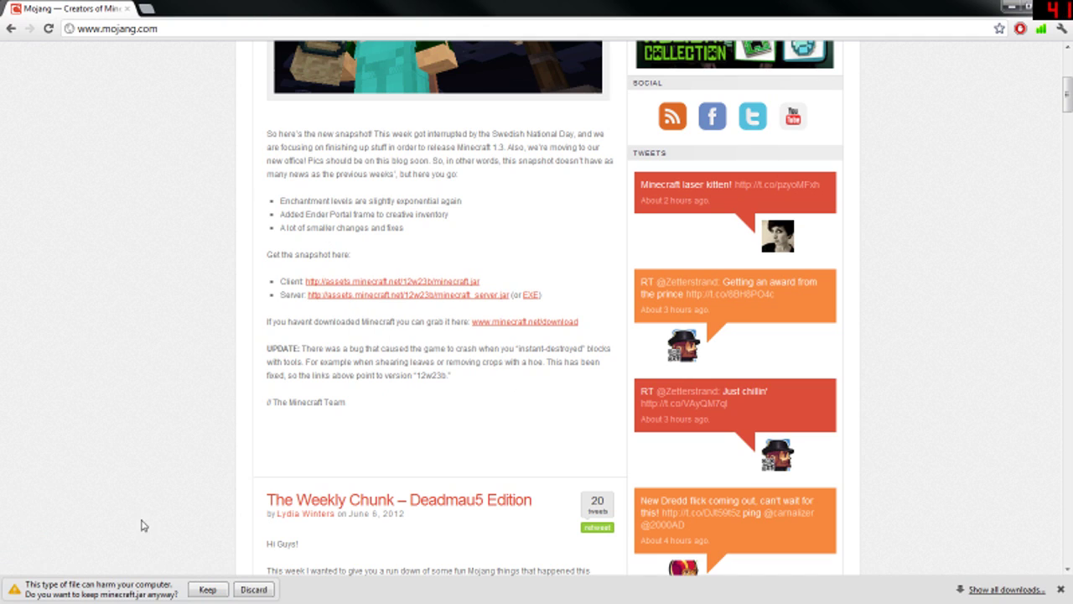
left_click(208, 589)
Step: Show the downloaded minecraft (1).jar in its folder
left_click(138, 589)
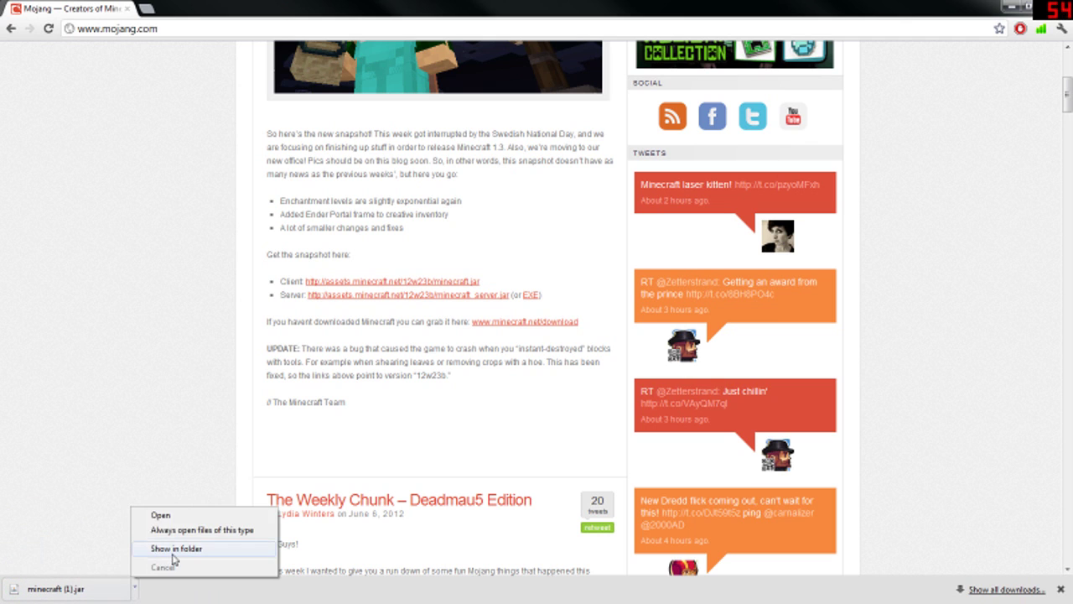
left_click(172, 548)
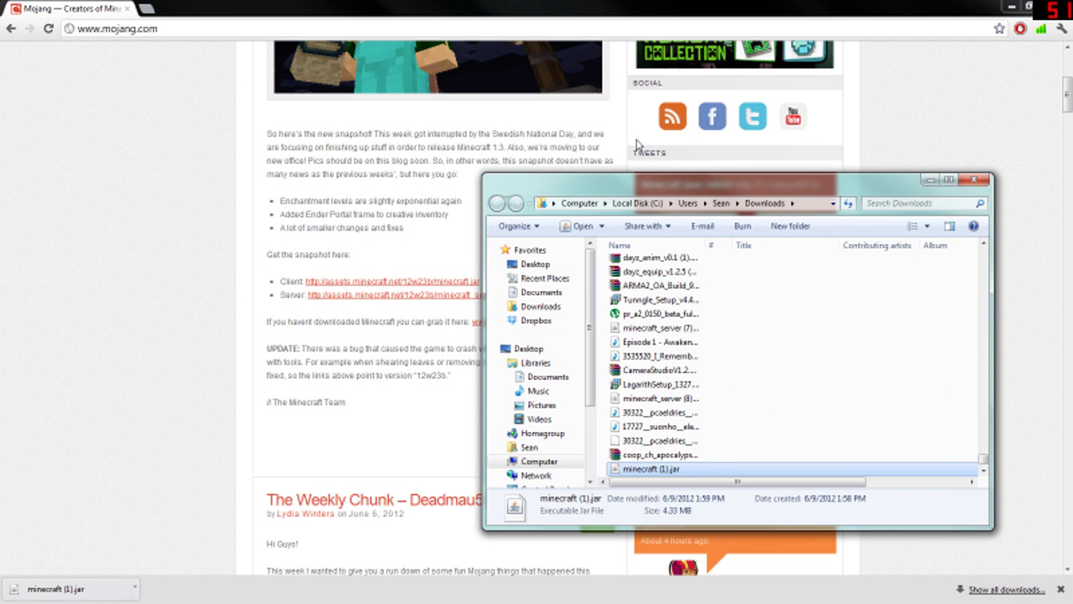
left_click_drag(671, 197, 510, 114)
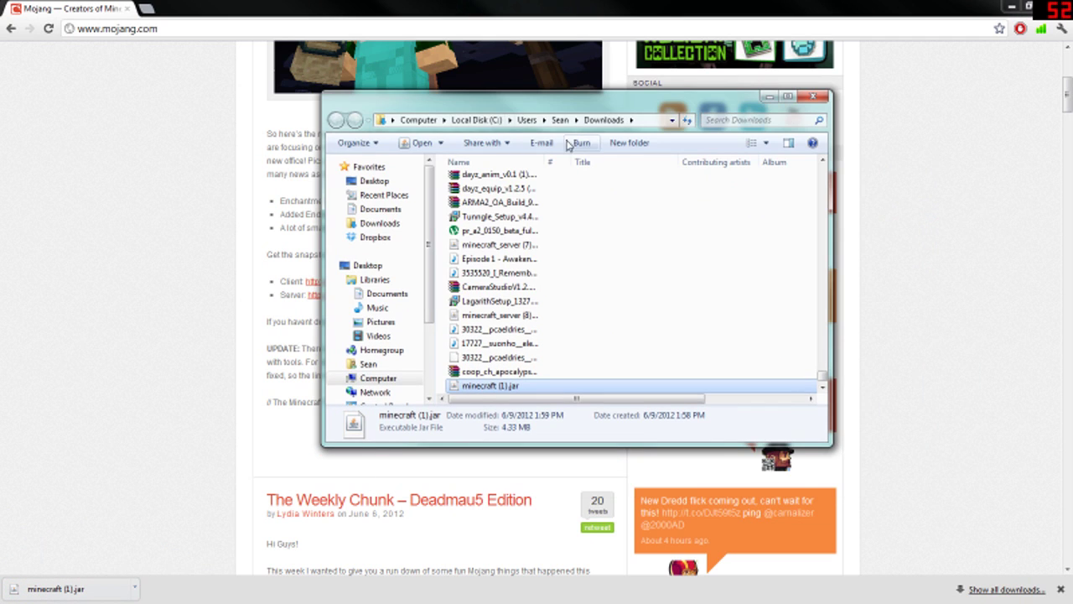
Step: Move minecraft (1).jar from the Downloads folder to the desktop, leaving the browser minimized and the folder window closed
right_click(486, 388)
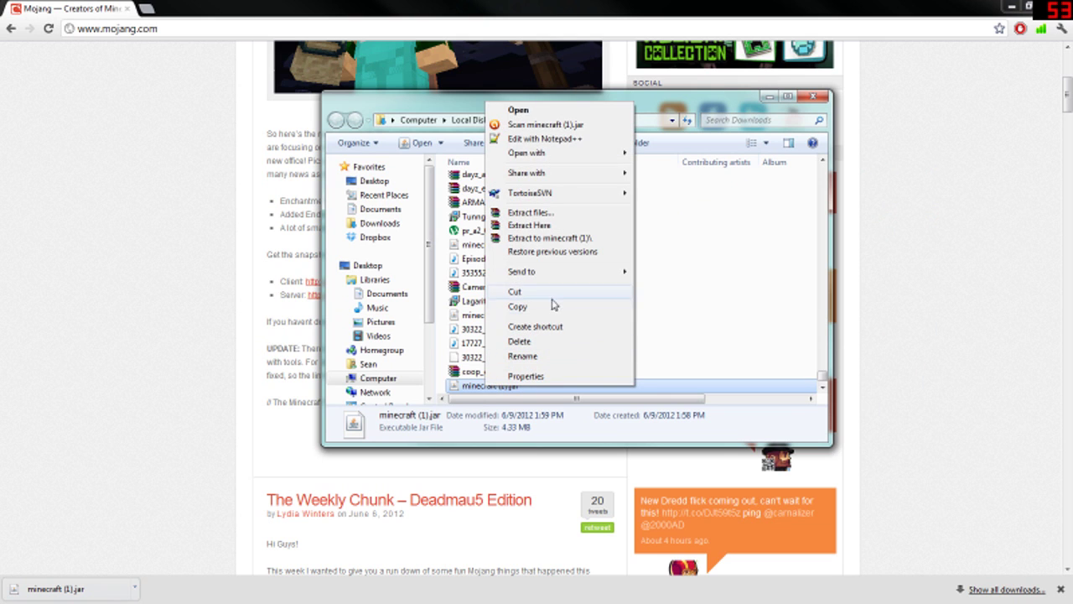
left_click(1010, 6)
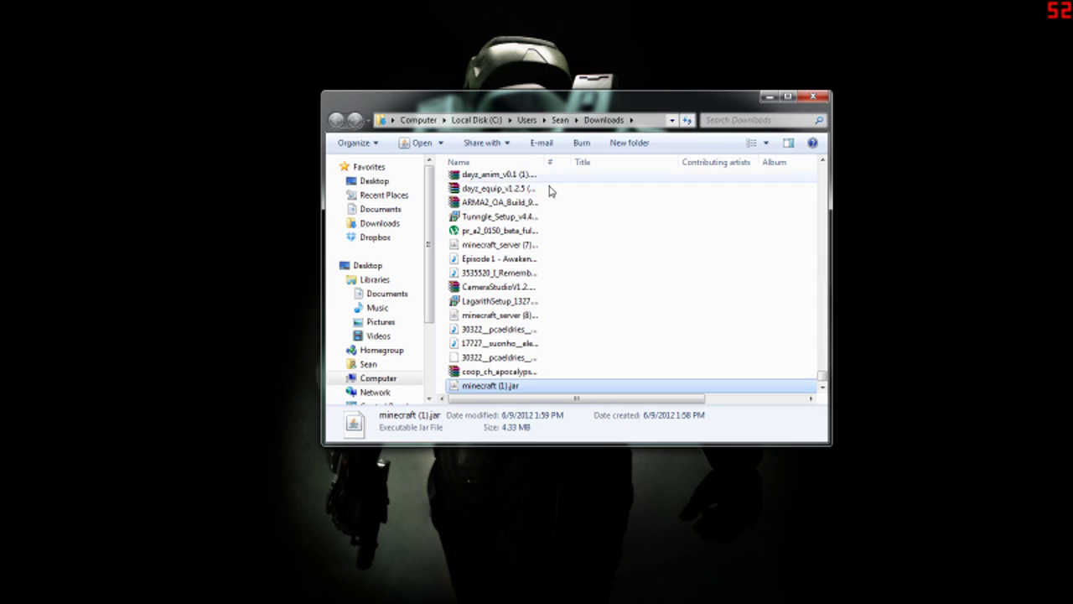
left_click_drag(483, 387, 186, 312)
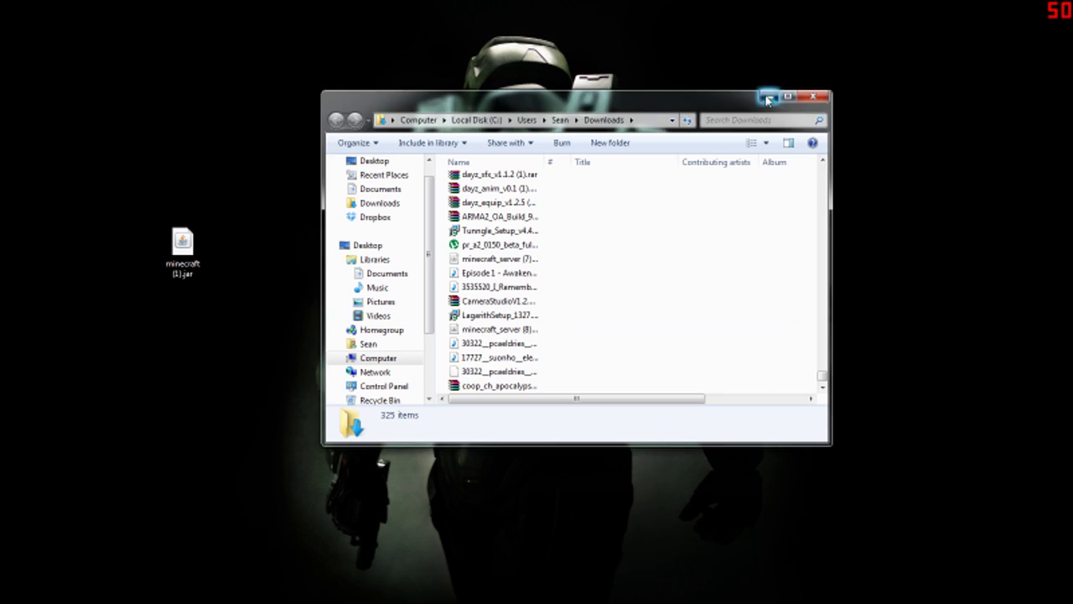
left_click(812, 96)
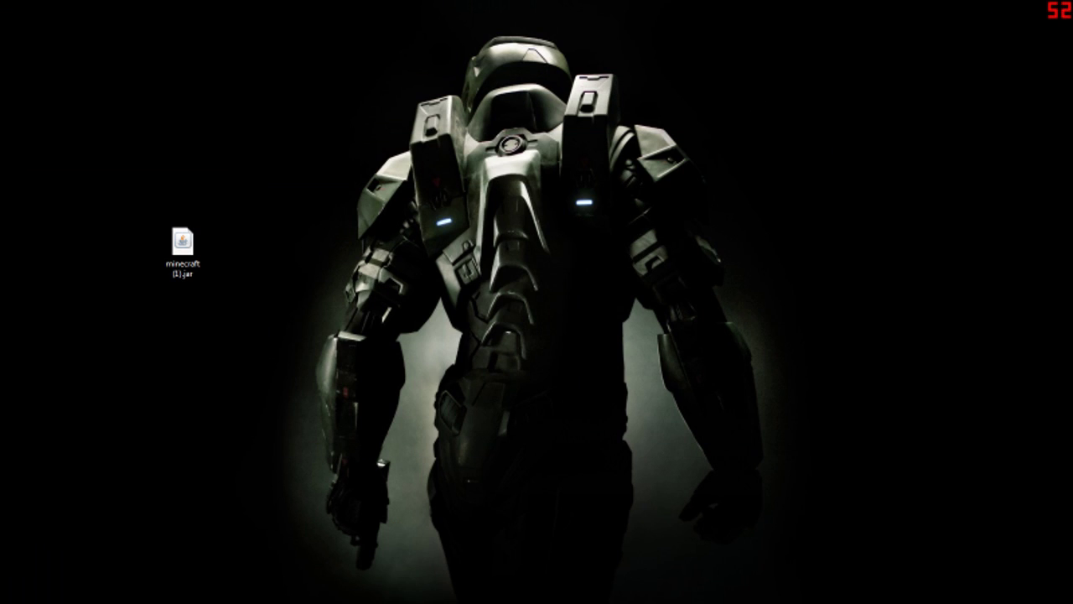
left_click_drag(21, 495, 745, 600)
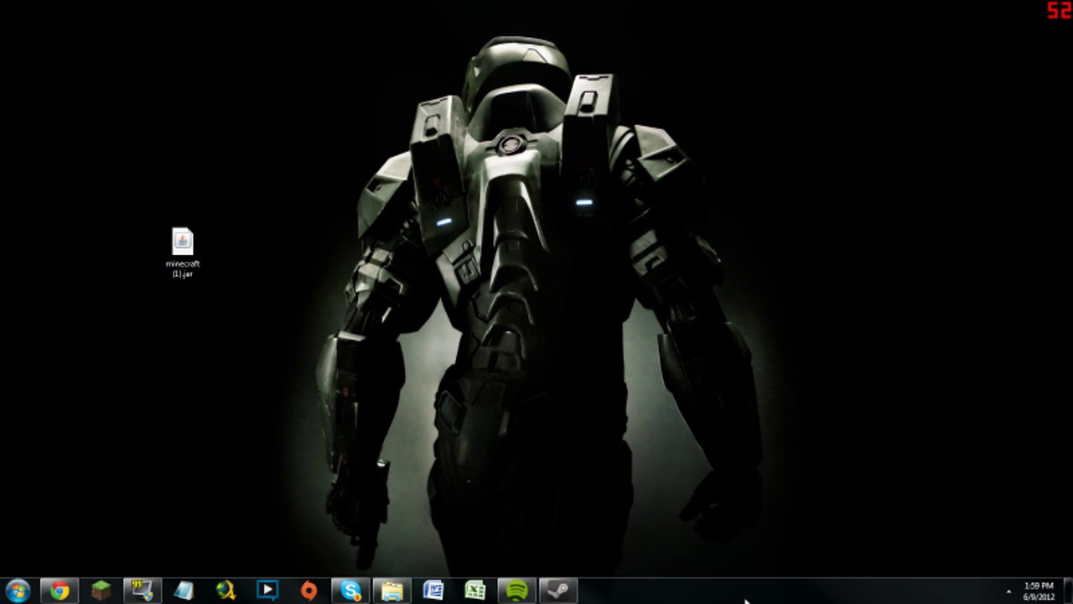
left_click(17, 590)
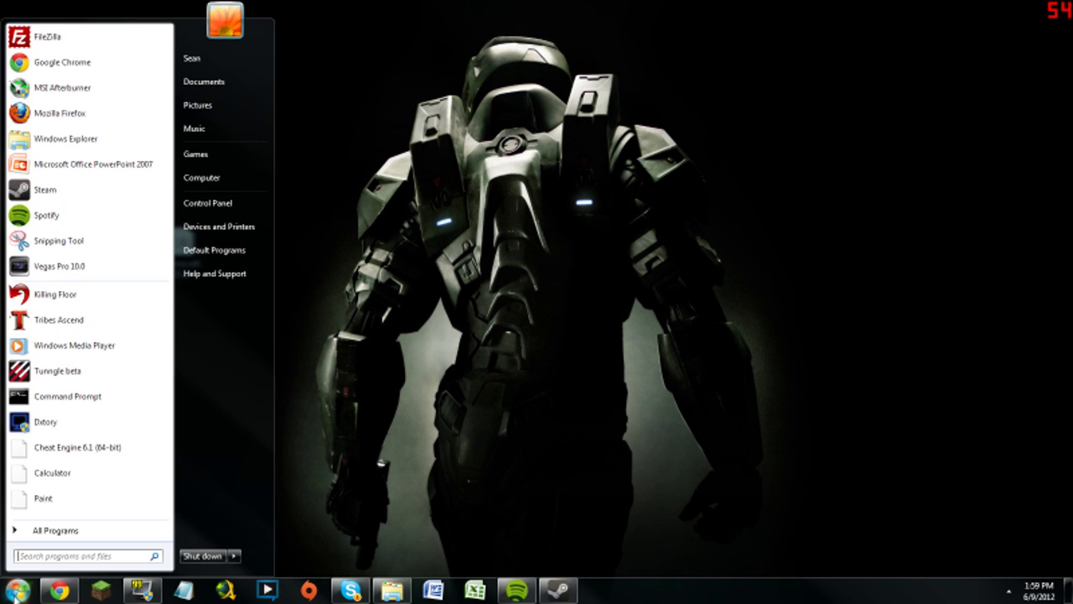
left_click(281, 555)
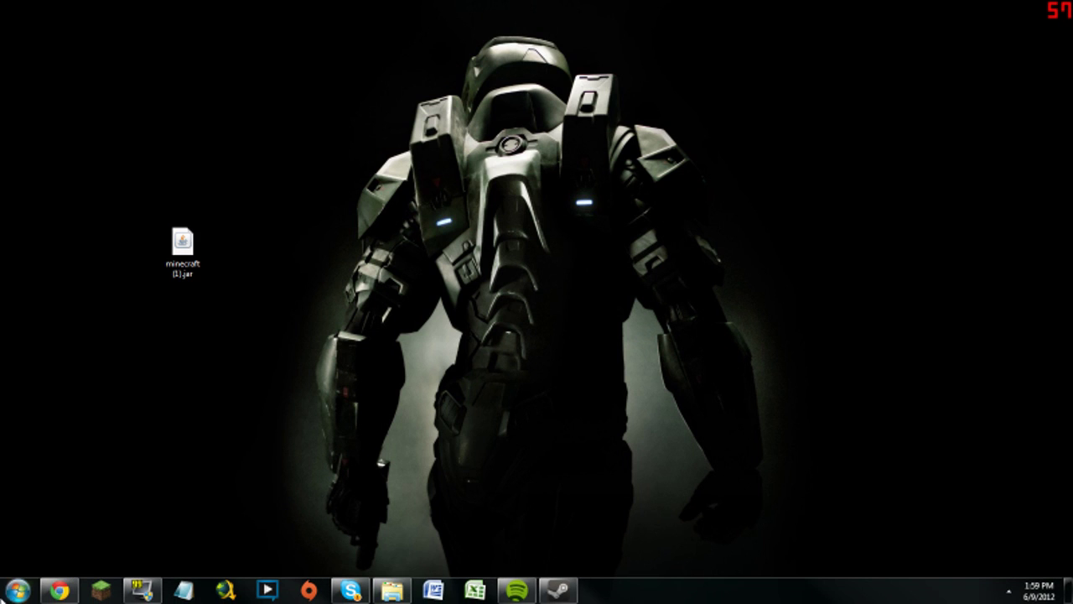
left_click(18, 590)
type("%appdata")
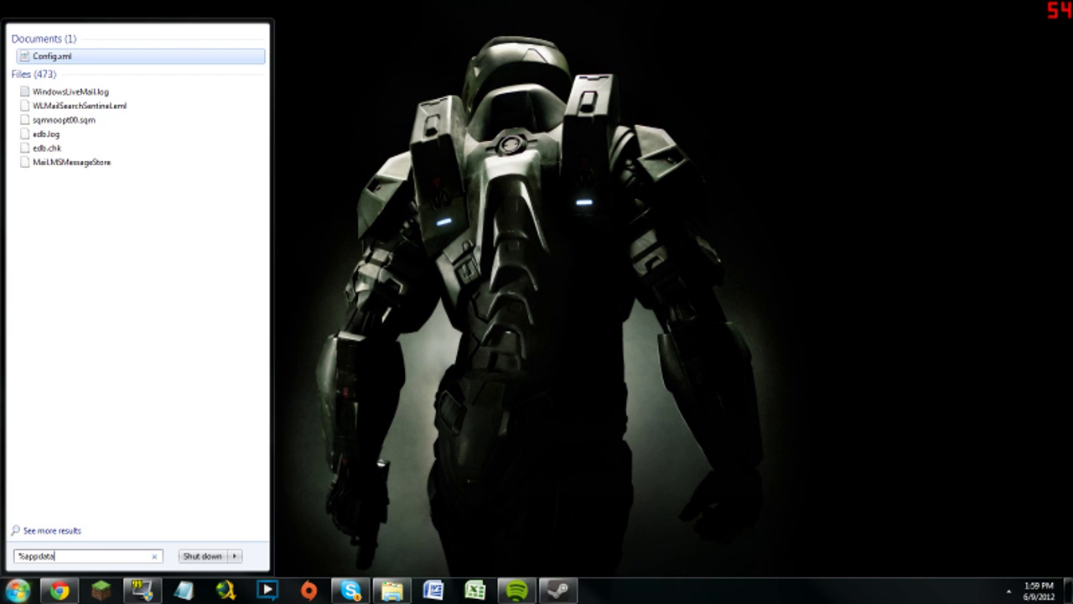
left_click(18, 590)
left_click(18, 590)
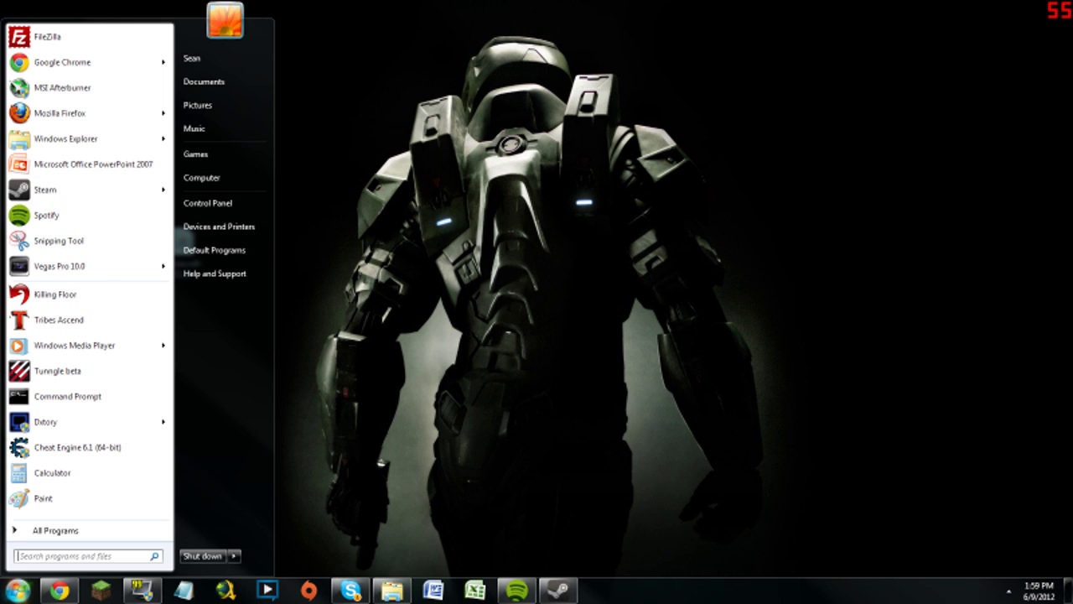
type("%")
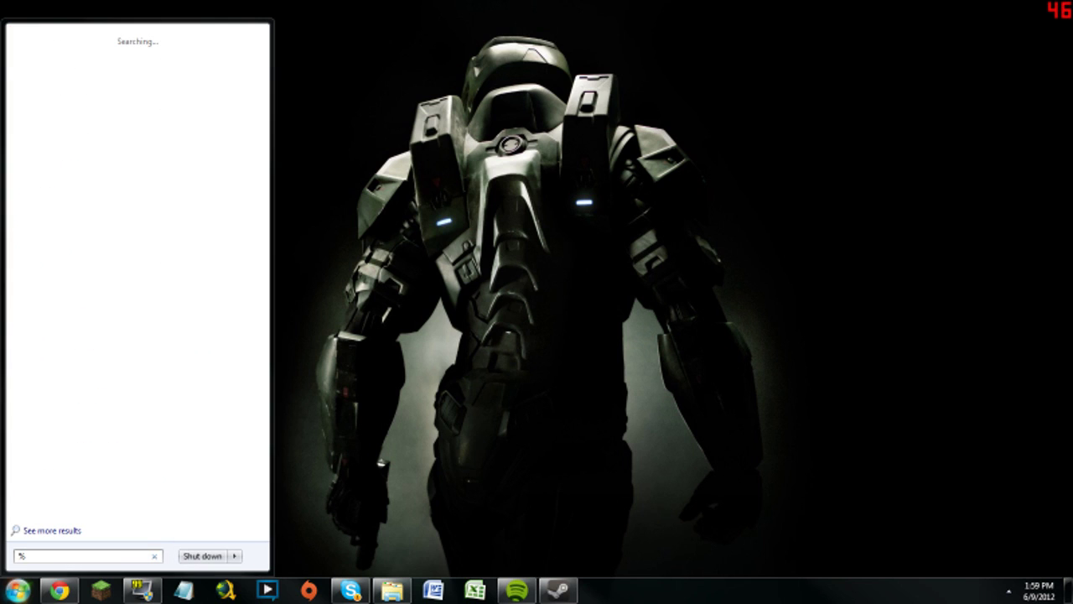
key("BackSpace")
Step: Launch Magic Launcher and browse to the .minecraft game location from its options
left_click(103, 592)
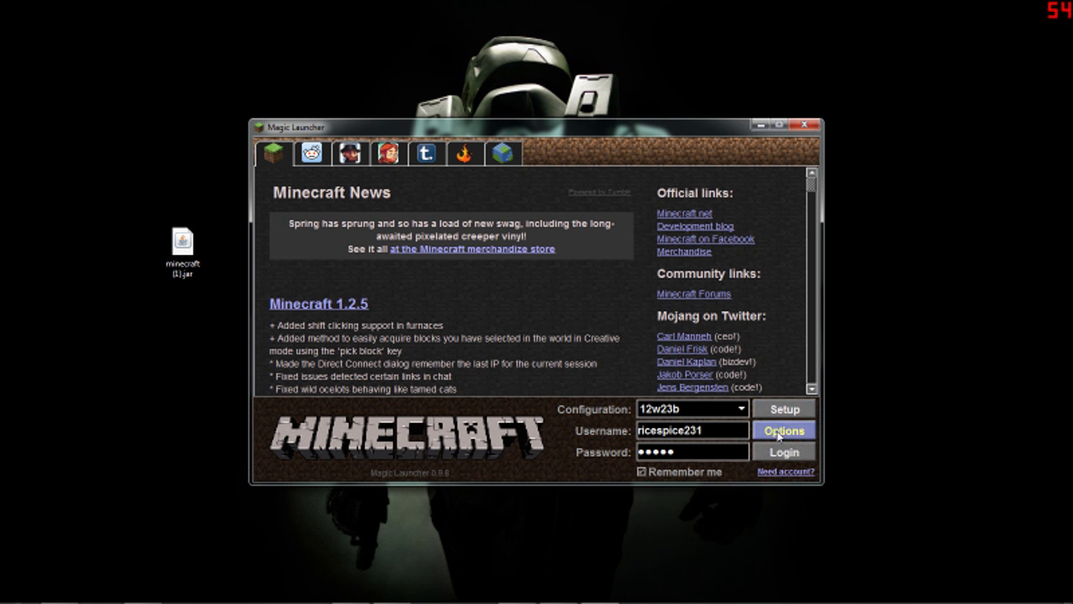
left_click(781, 430)
left_click_drag(541, 217, 577, 241)
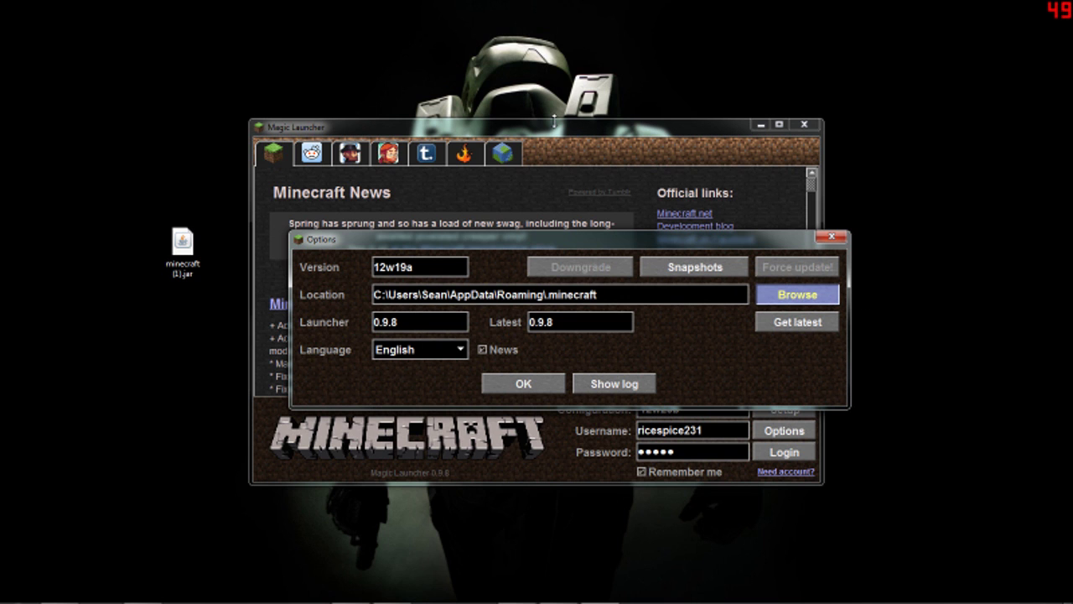
left_click_drag(601, 113, 593, 96)
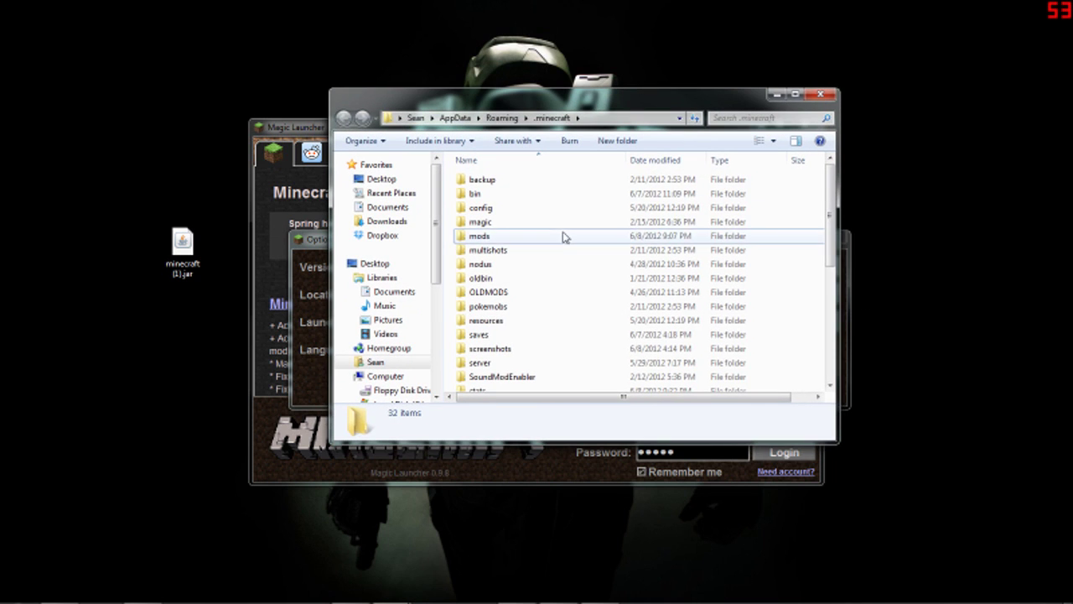
Step: Select the bin folder inside the .minecraft folder
left_click(563, 237)
scroll(553, 226, "down", 1)
scroll(548, 220, "up", 1)
left_click(498, 193)
left_click_drag(445, 102, 470, 103)
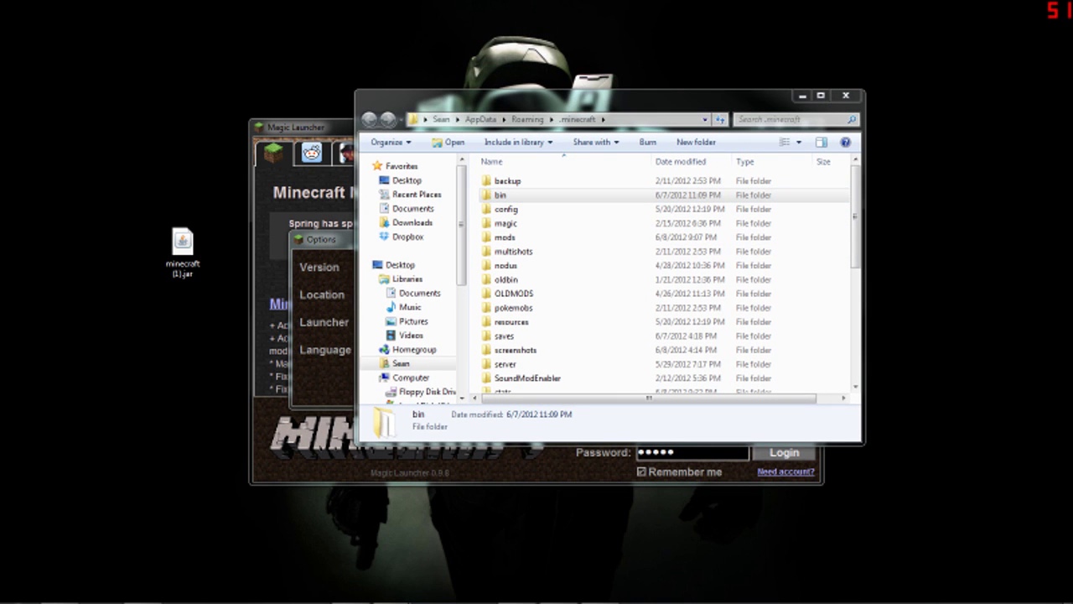
Step: Switch to Chrome and open a new tab
left_click(60, 590)
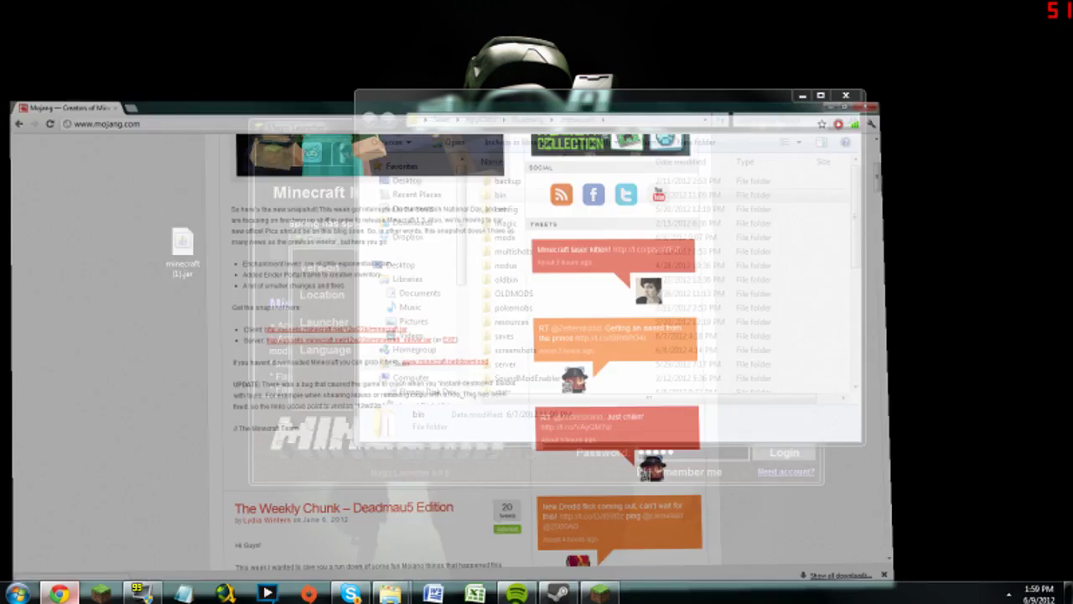
left_click(146, 9)
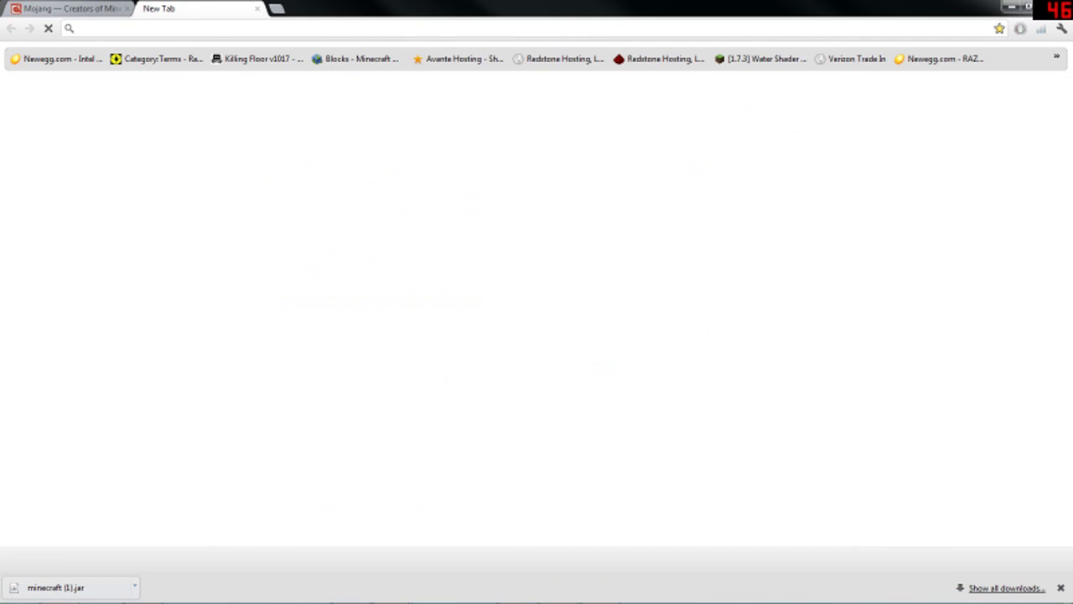
mouse_move(1070, 584)
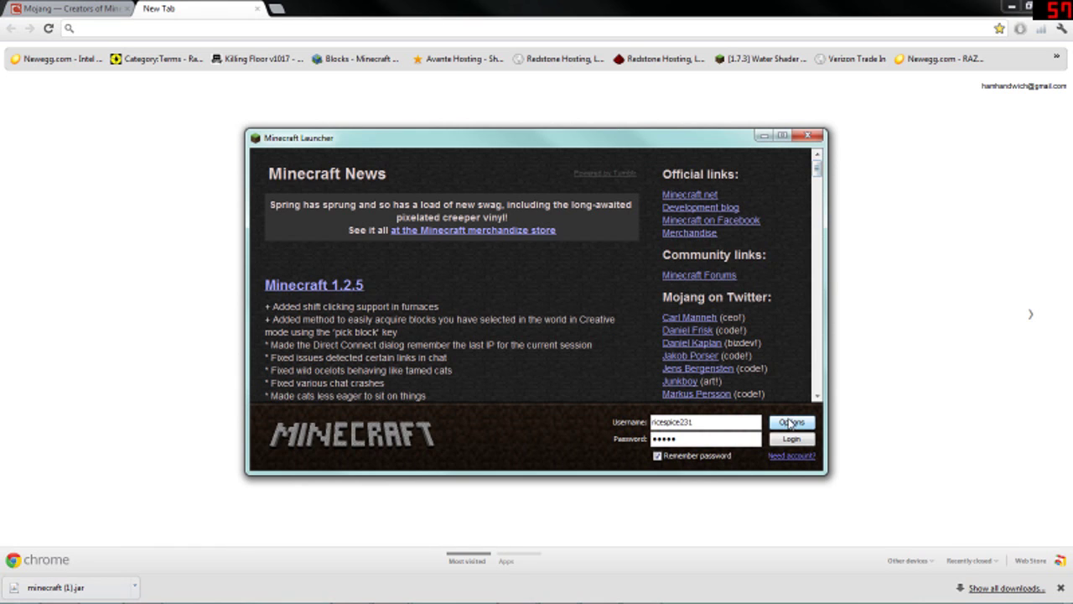
Step: View the game location on disk from the Minecraft Launcher's options, then close the folder and the launcher
left_click(790, 422)
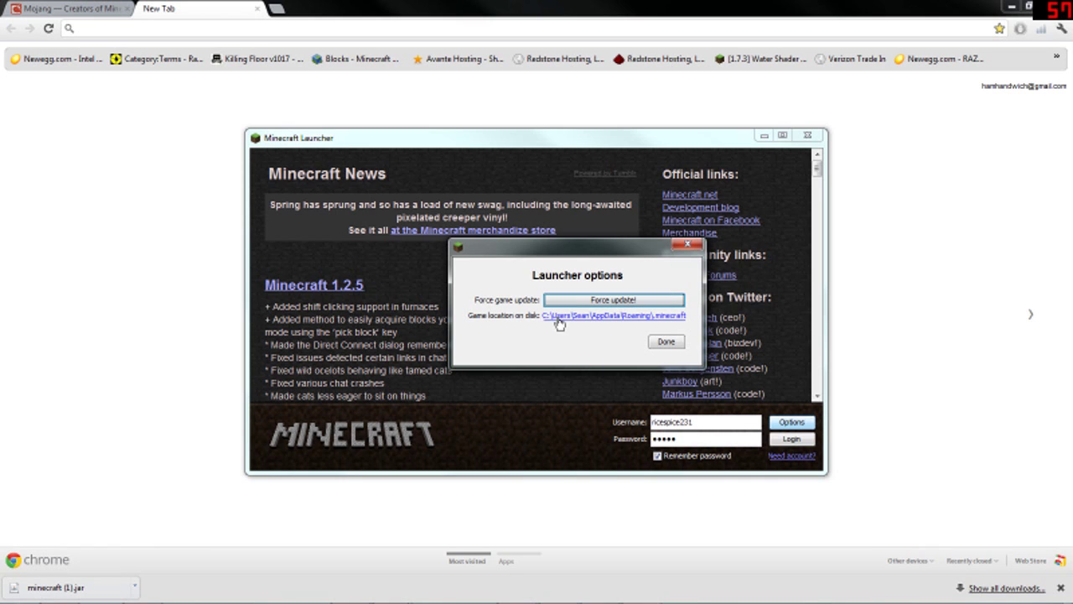
left_click(691, 245)
left_click(778, 424)
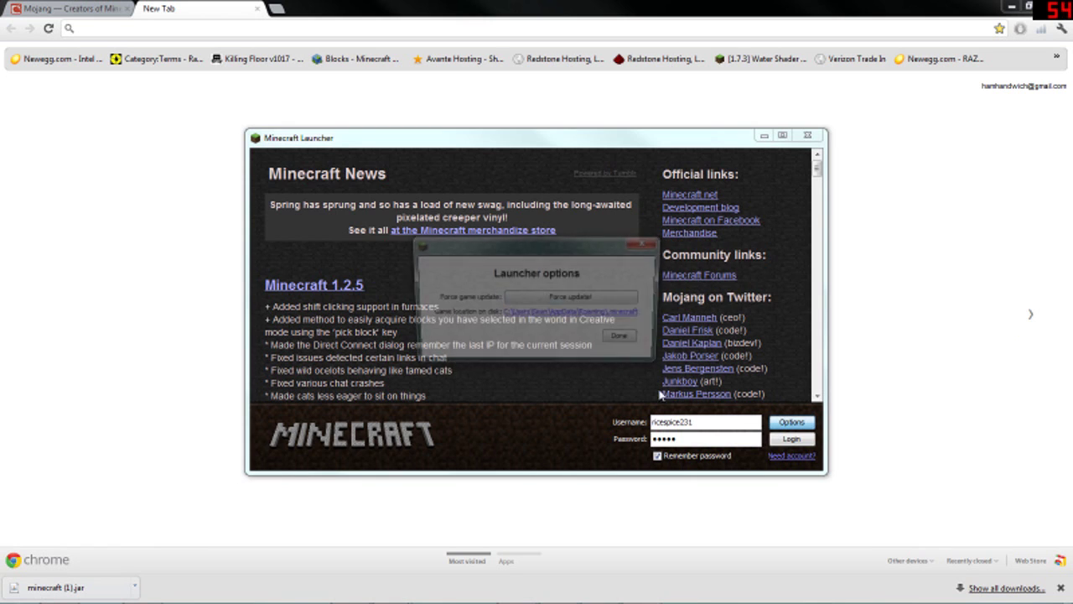
left_click(568, 311)
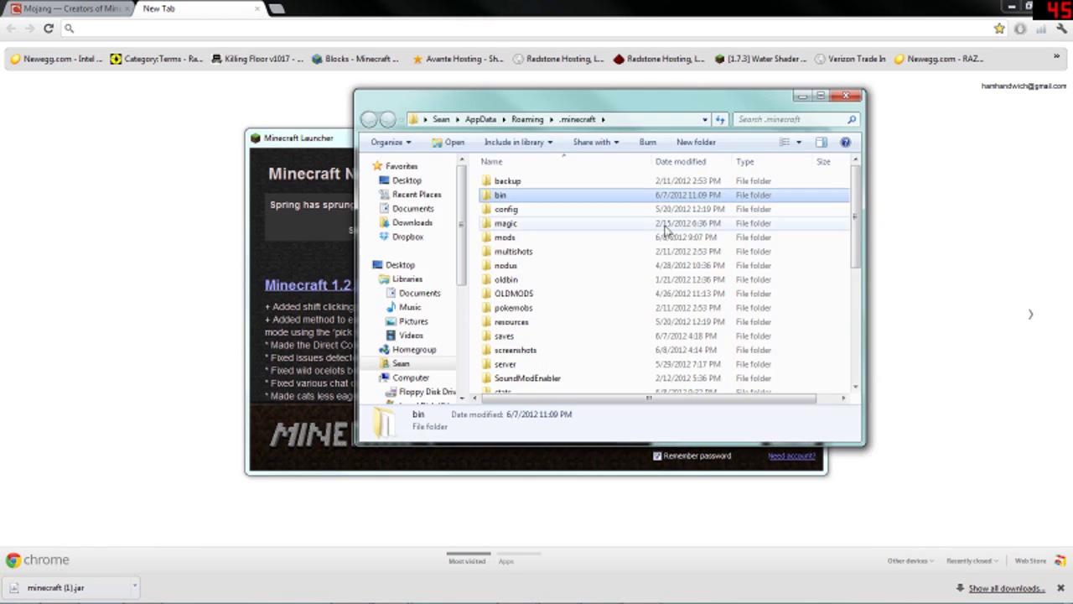
left_click(845, 95)
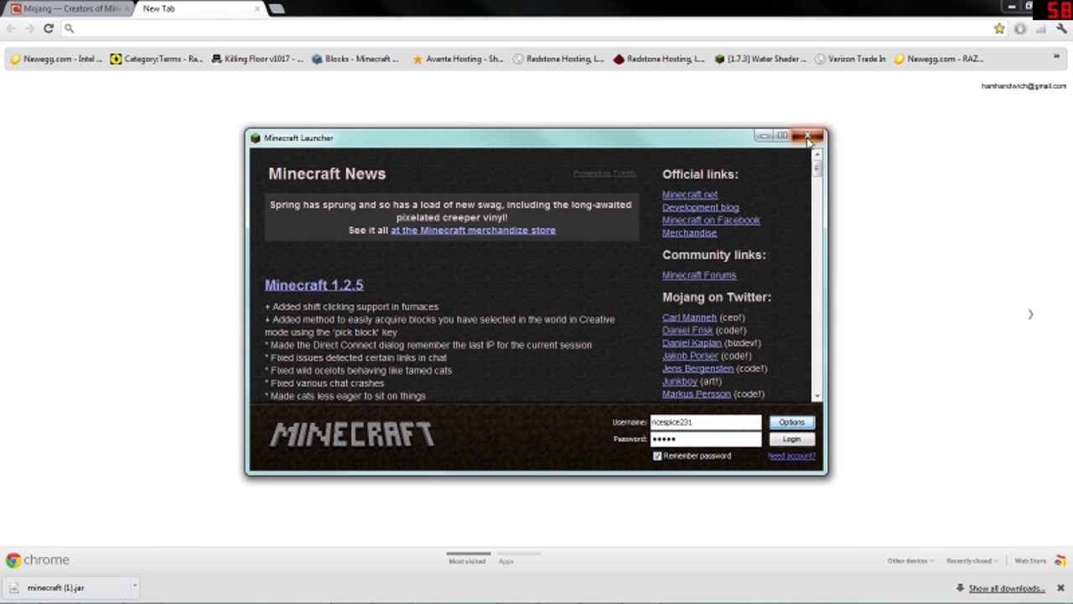
left_click(809, 136)
Step: Search Google for "magic launcher" and open the Minecraft Forum topic on Magic Launcher 0.9.8
type("magic launcher")
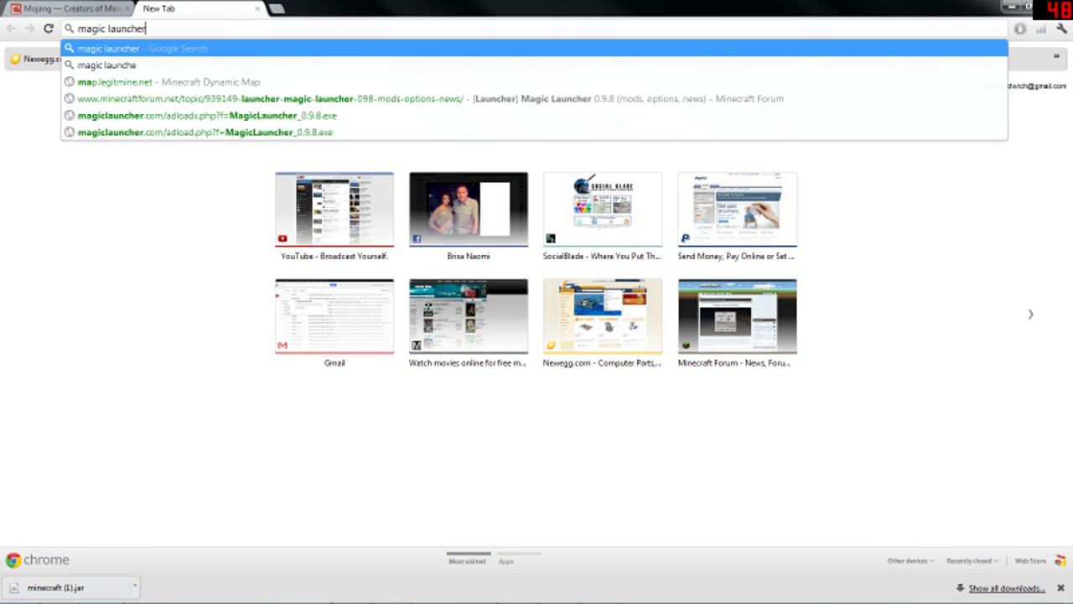
key("Return")
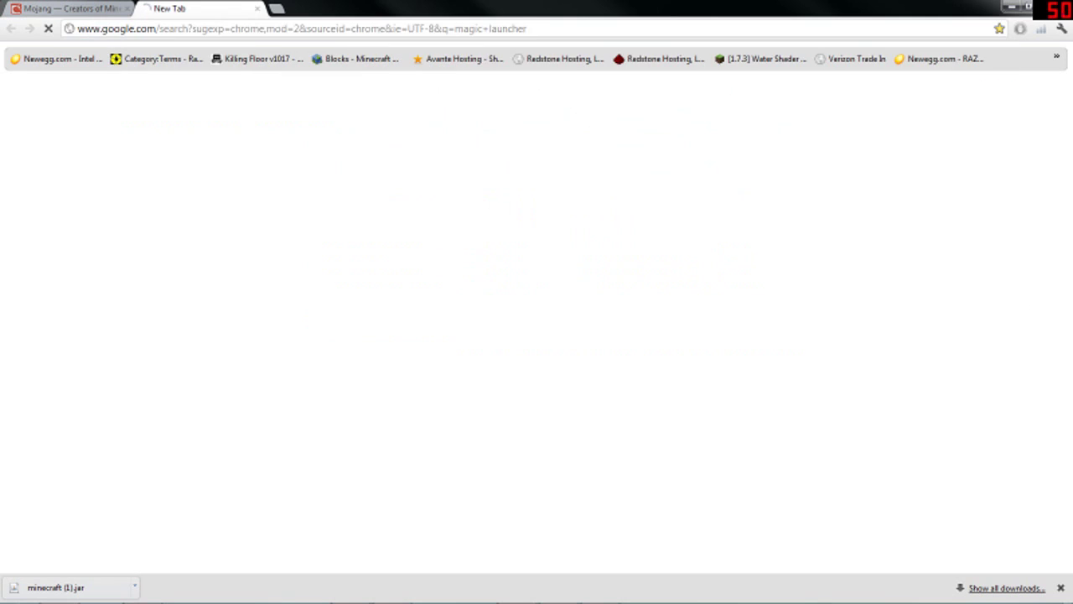
left_click(272, 199)
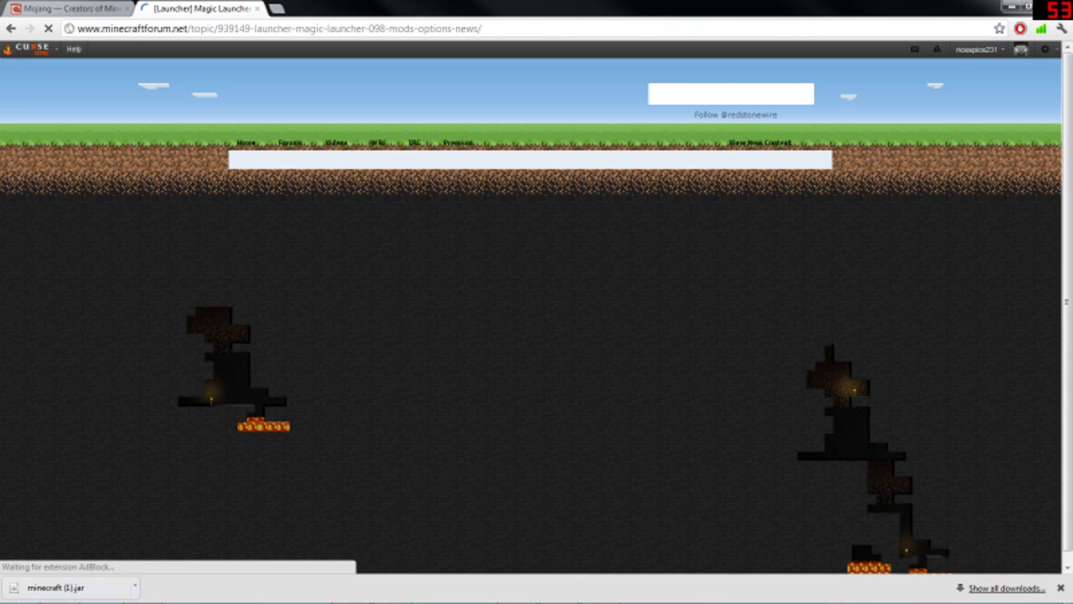
Step: Find the MagicLauncher 0.9.8 download links for Windows, Mac and Linux in the forum topic
scroll(197, 232, "down", 3)
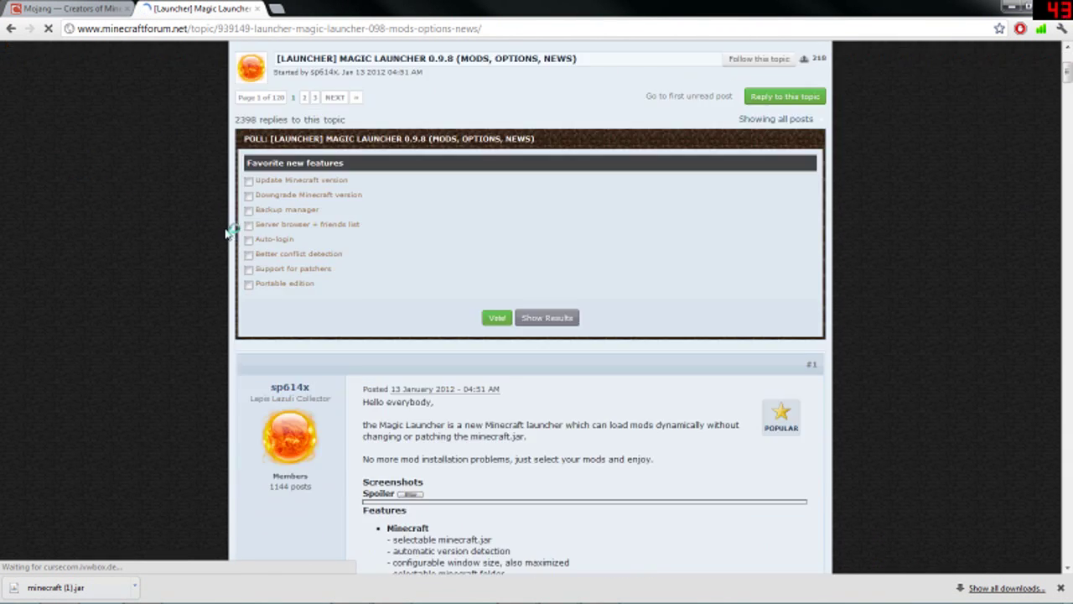
scroll(374, 233, "down", 10)
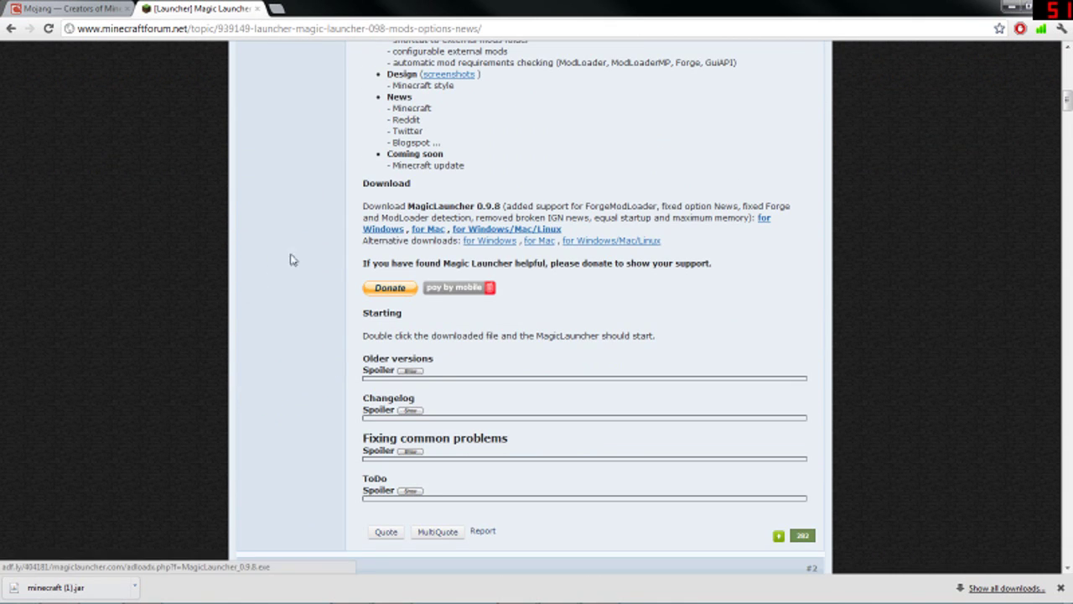
left_click_drag(290, 254, 362, 240)
left_click(581, 230)
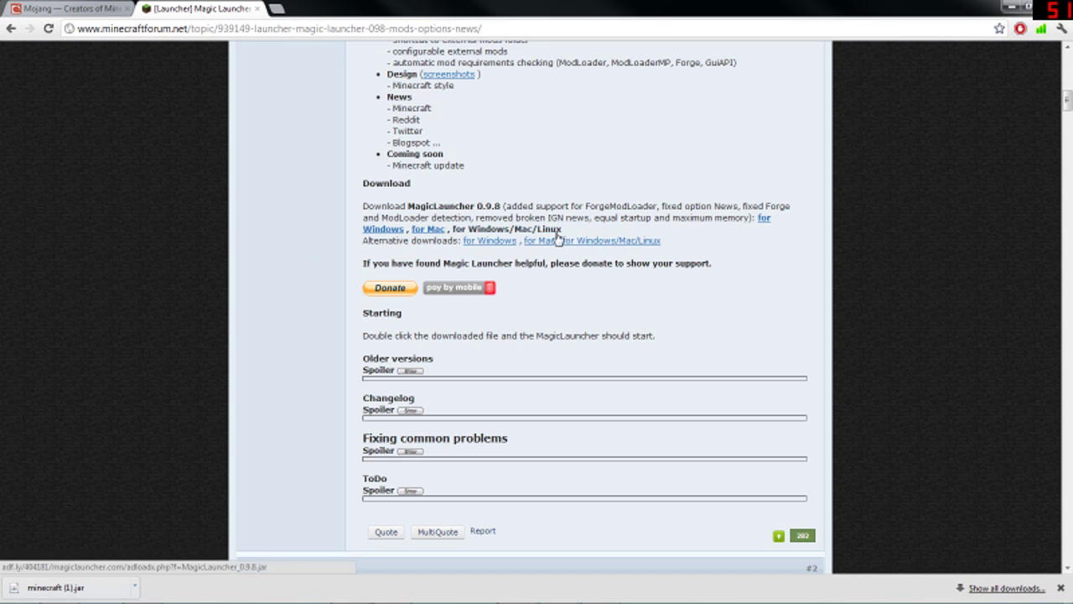
Step: Close the Magic Launcher forum topic and minimize the browser
scroll(330, 242, "up", 3)
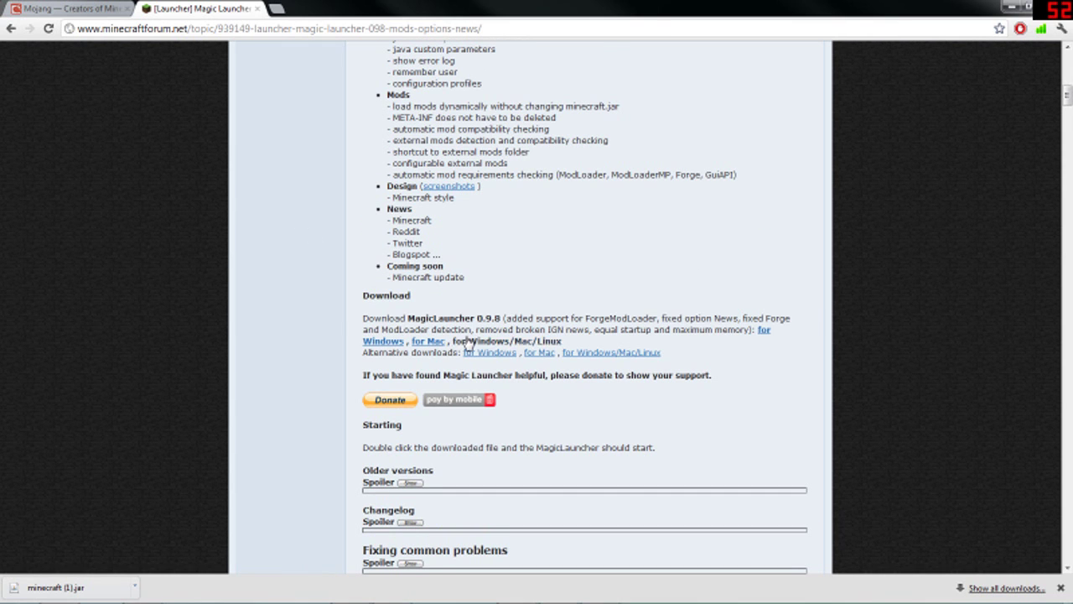
scroll(468, 342, "up", 6)
scroll(426, 391, "down", 8)
scroll(386, 274, "up", 20)
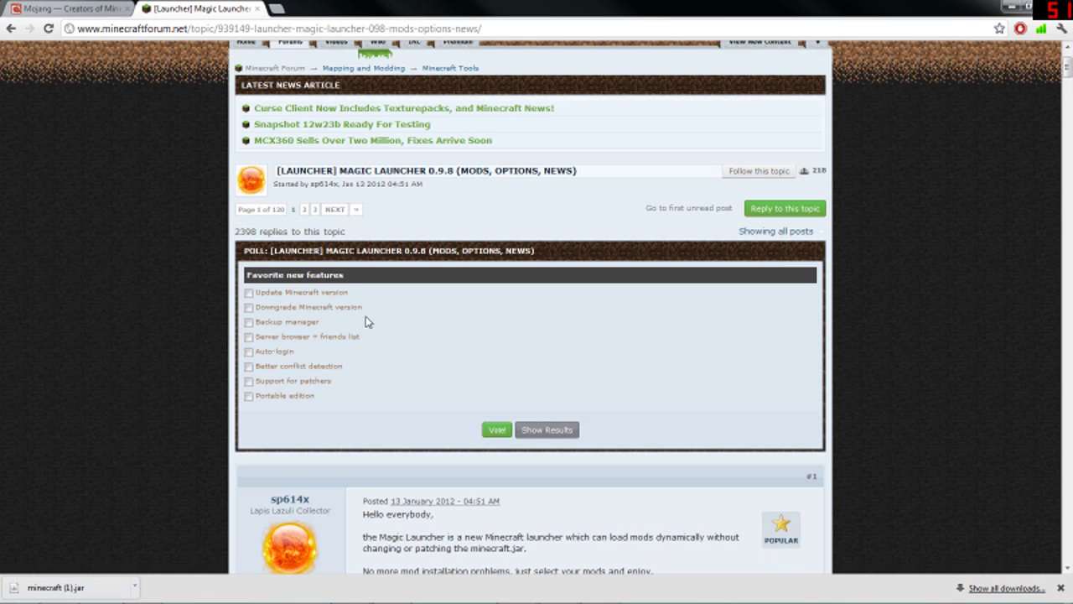
left_click(257, 9)
left_click(1011, 6)
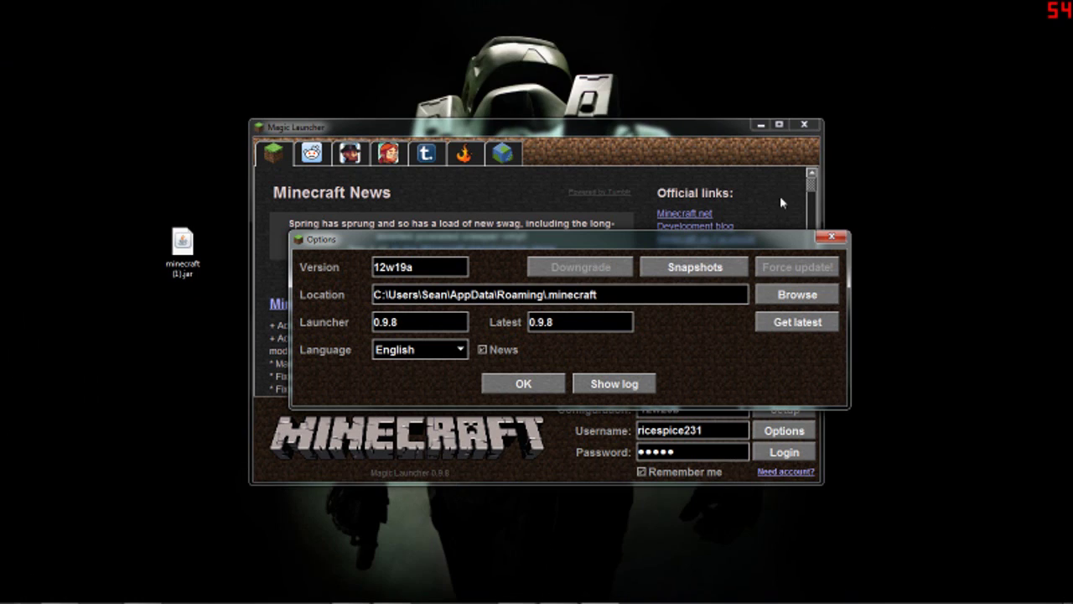
Step: Close the launcher's options and window, and restart Magic Launcher from the MagicLauncher 0.9.8 executable on the desktop
left_click(832, 238)
left_click_drag(674, 142, 725, 142)
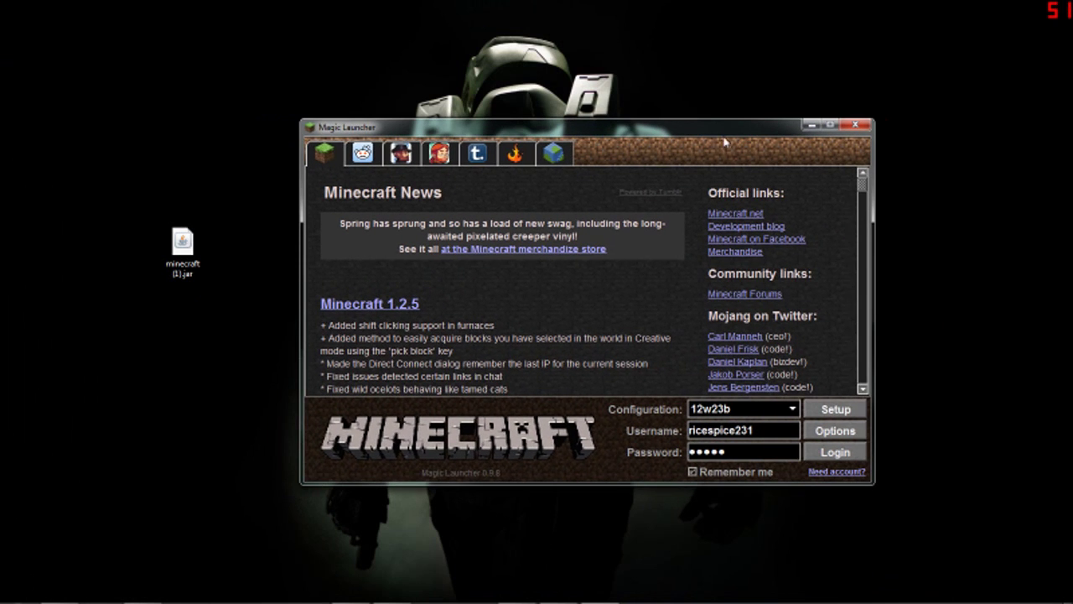
left_click(855, 125)
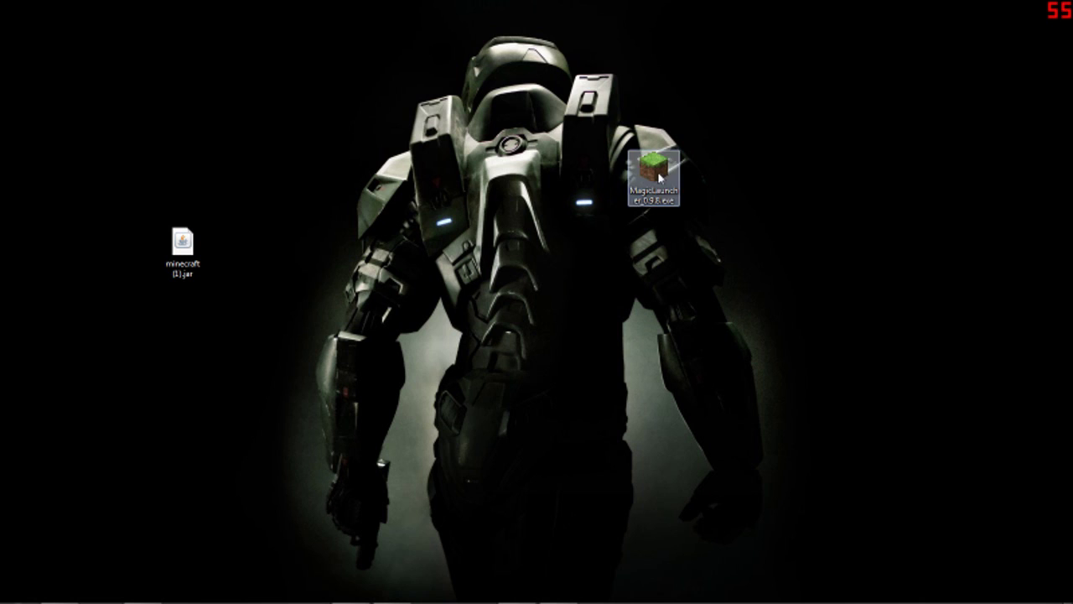
left_click(653, 171)
double_click(647, 177)
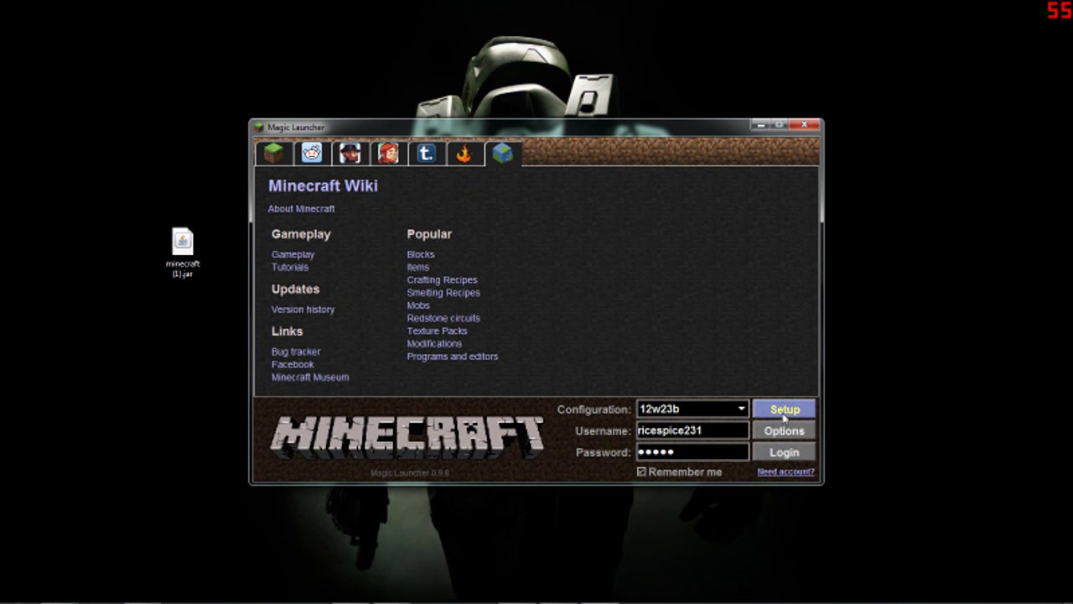
Step: Open the .minecraft bin folder through the launcher's options and move minecraft (1).jar into it from the desktop
left_click(785, 431)
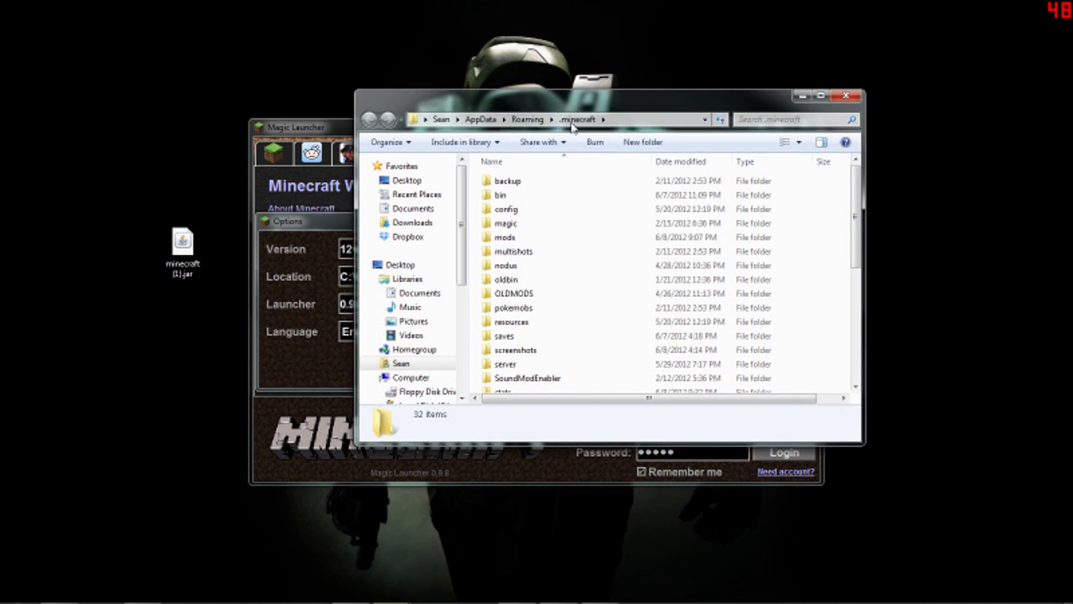
left_click(501, 195)
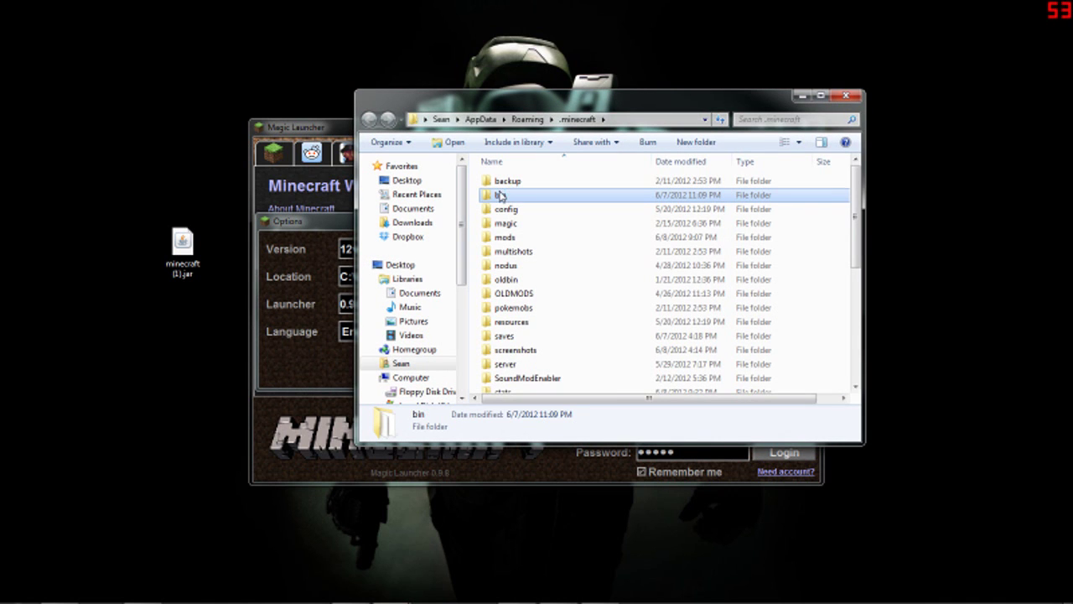
double_click(500, 195)
left_click_drag(182, 256, 501, 387)
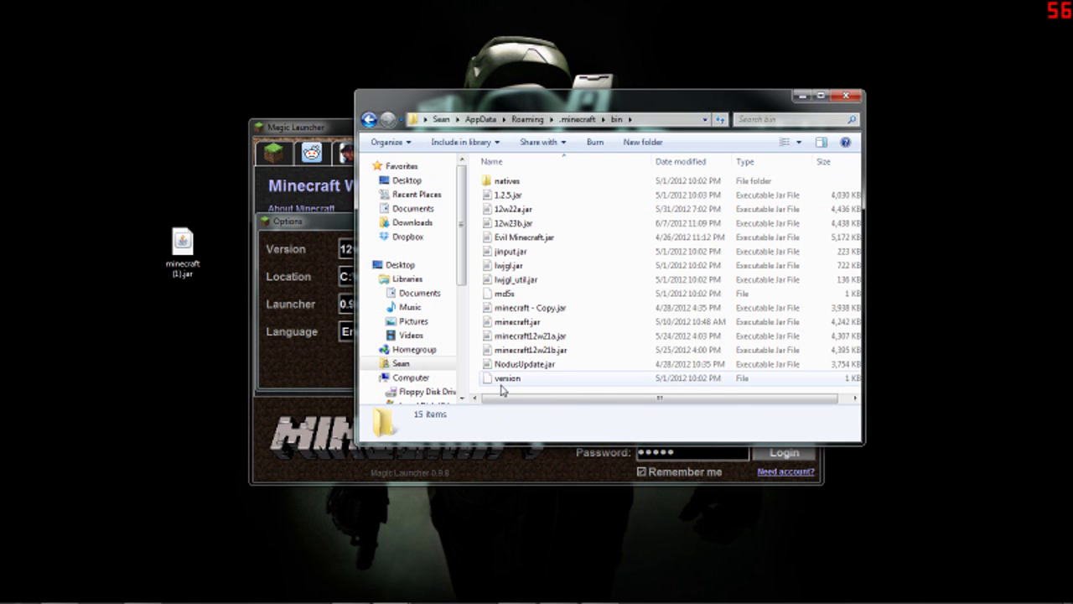
Step: Rename minecraft (1).jar in the bin folder as 12w23.jar
right_click(539, 325)
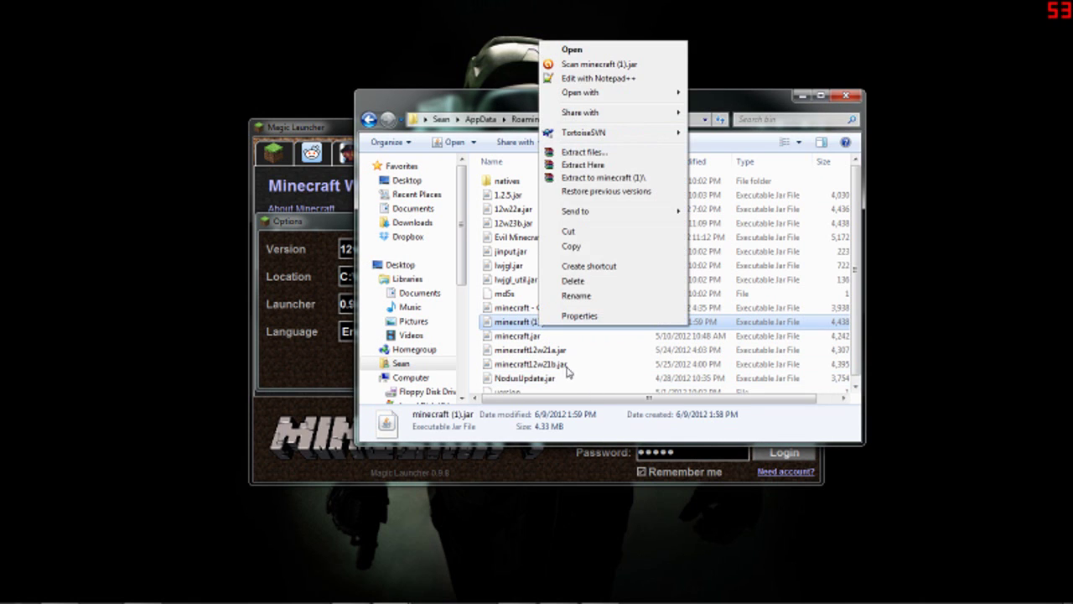
left_click(575, 295)
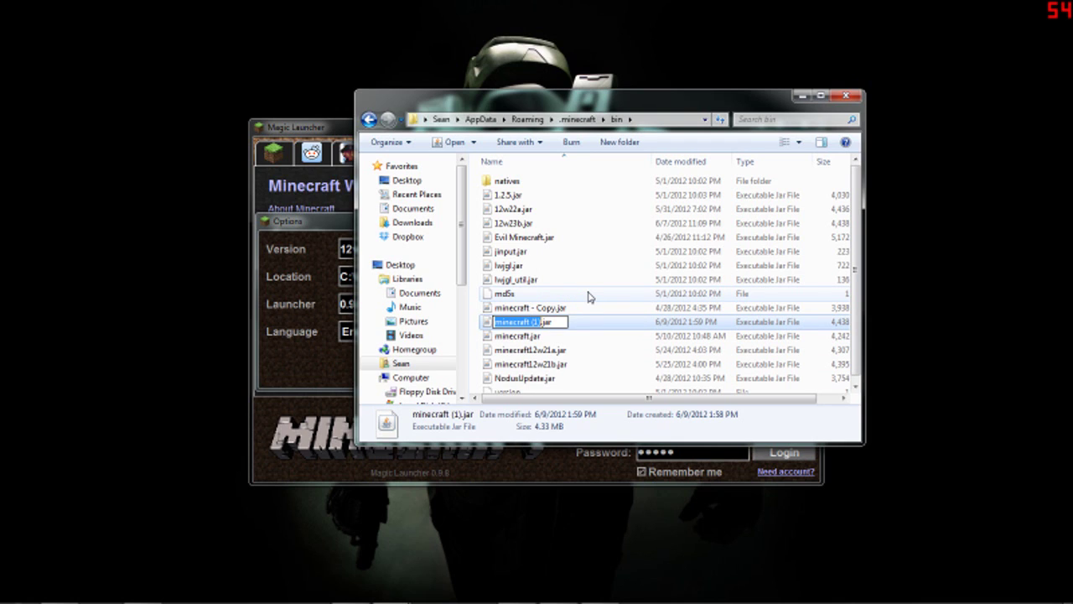
type("12w23")
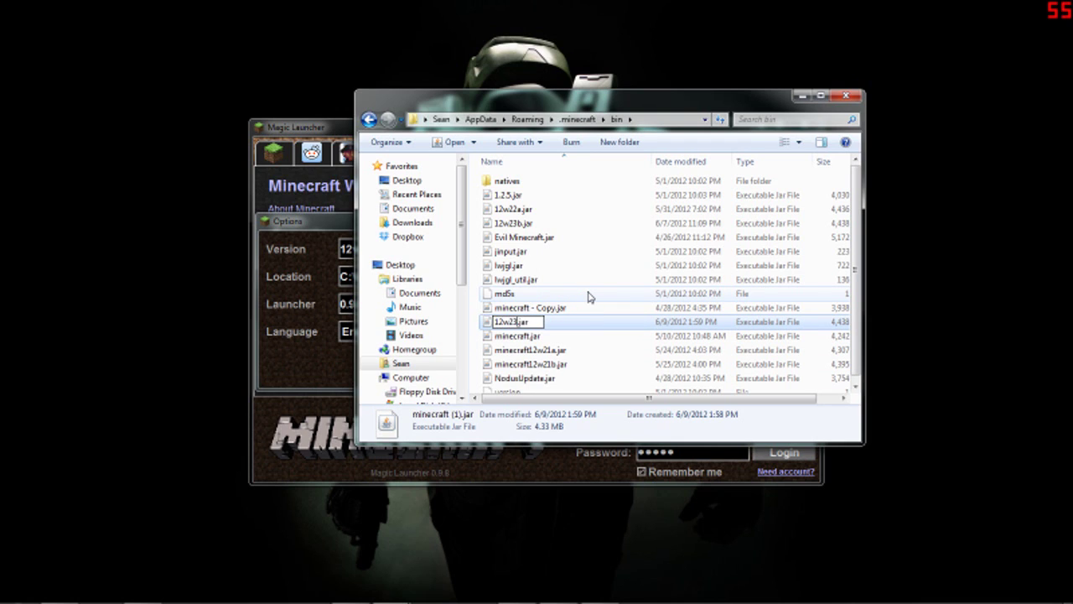
key("Return")
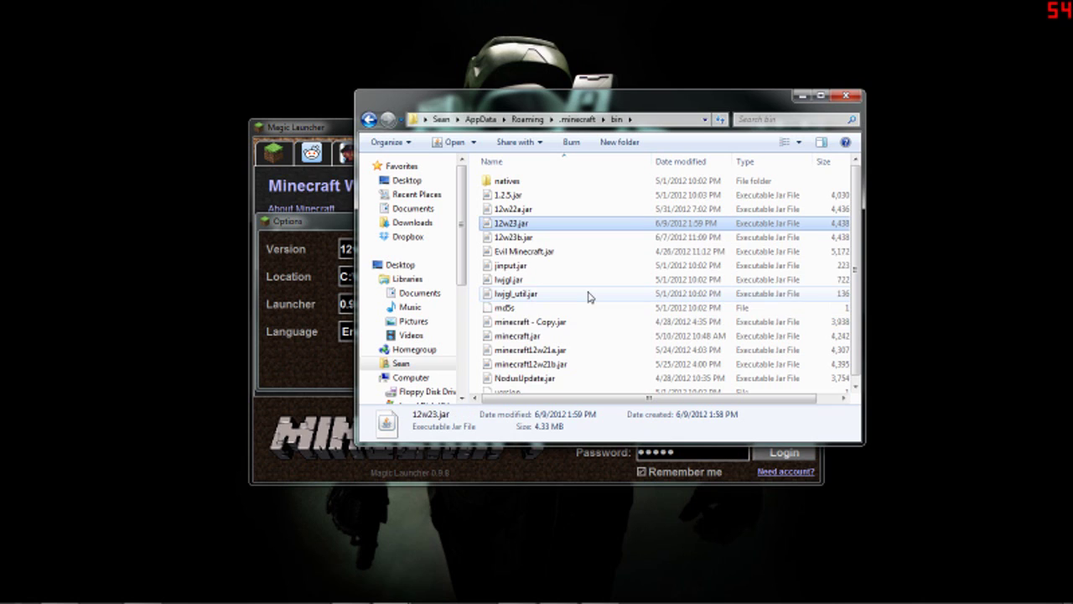
left_click(530, 241)
left_click(533, 238)
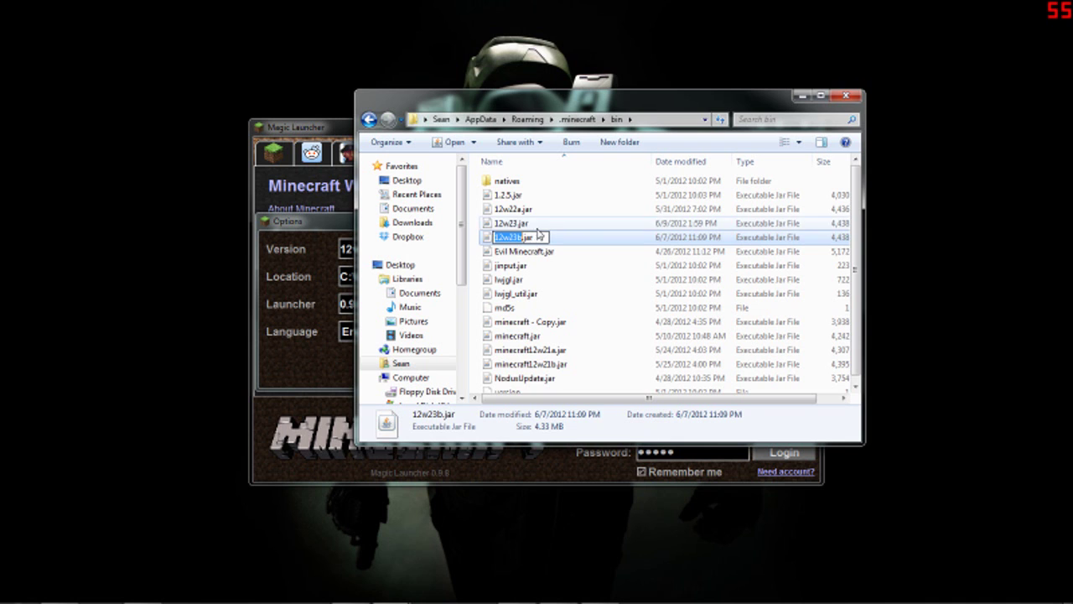
left_click(538, 228)
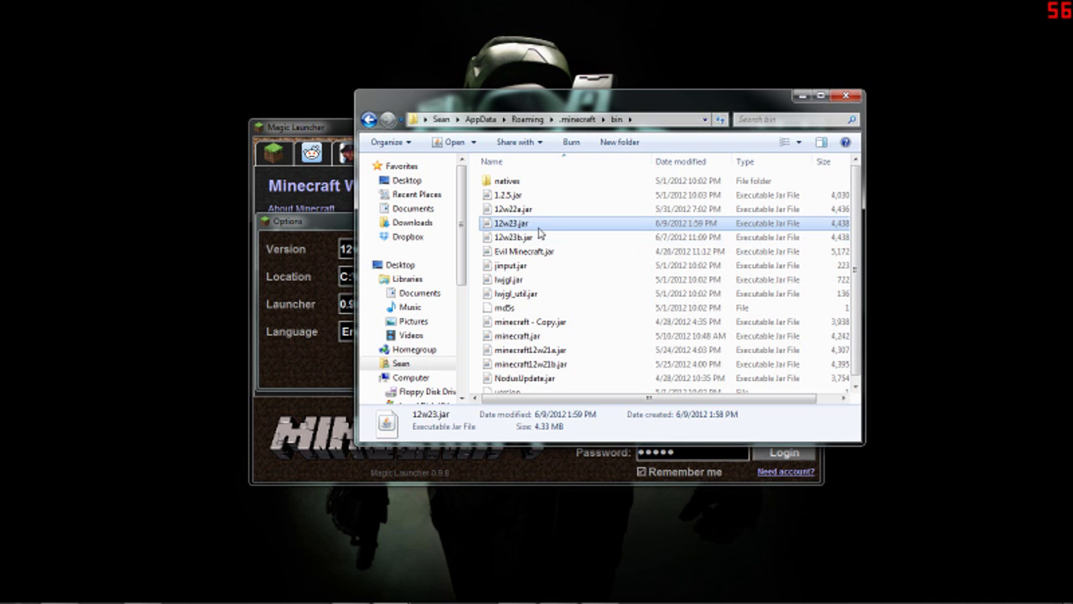
Step: Close the bin folder, accept the launcher options and open the setup of the 12w23b configuration
left_click(846, 95)
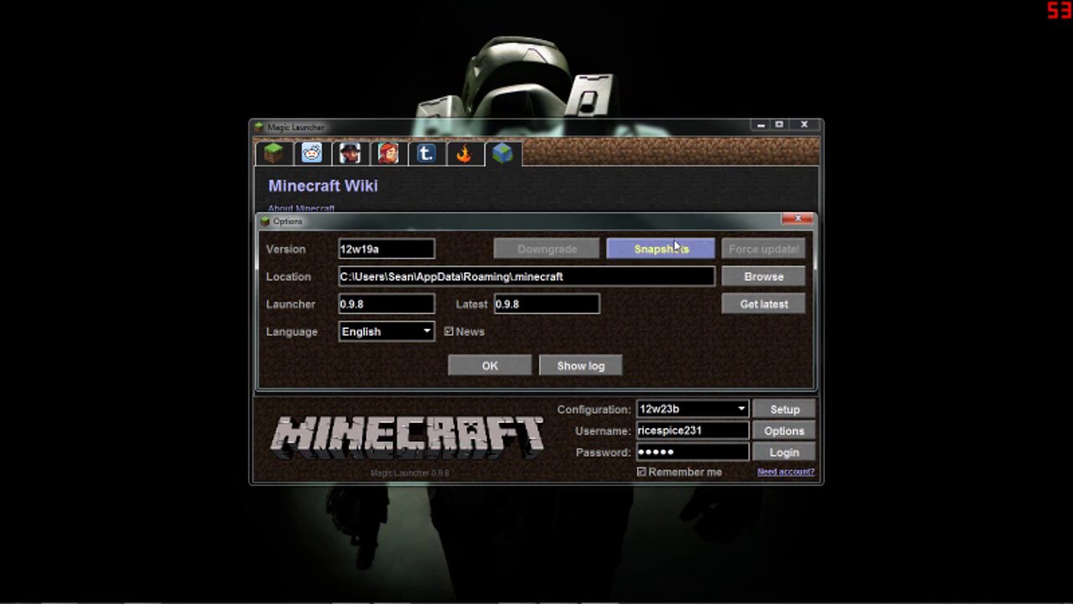
left_click(488, 365)
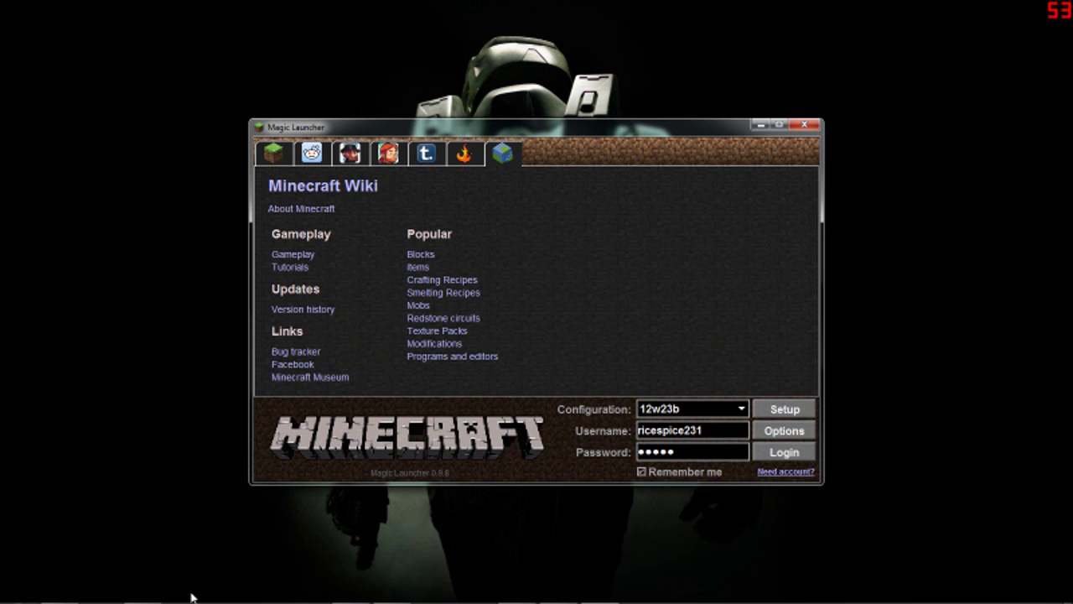
left_click(785, 409)
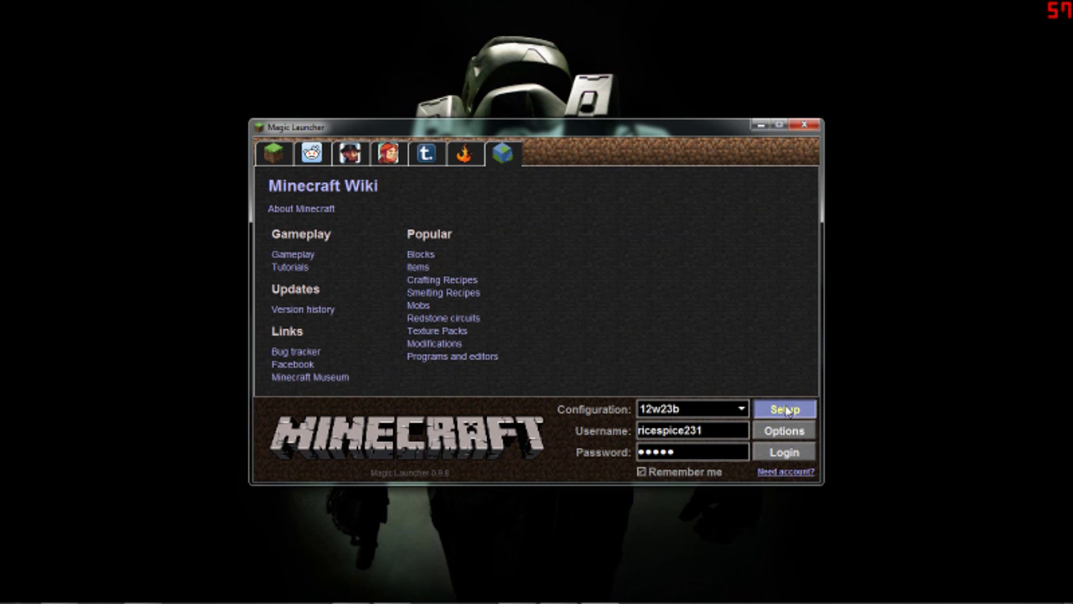
left_click_drag(493, 133, 518, 143)
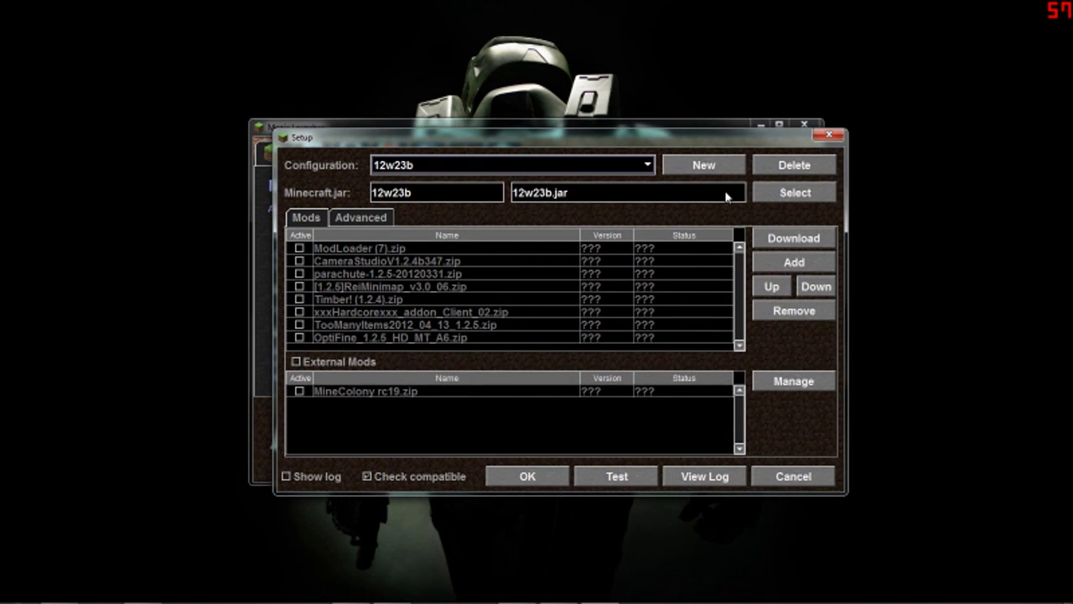
Step: Try to create a new configuration named 12w23 copied from 12w23b
left_click(648, 170)
left_click(650, 171)
left_click(682, 170)
left_click(682, 170)
left_click(695, 249)
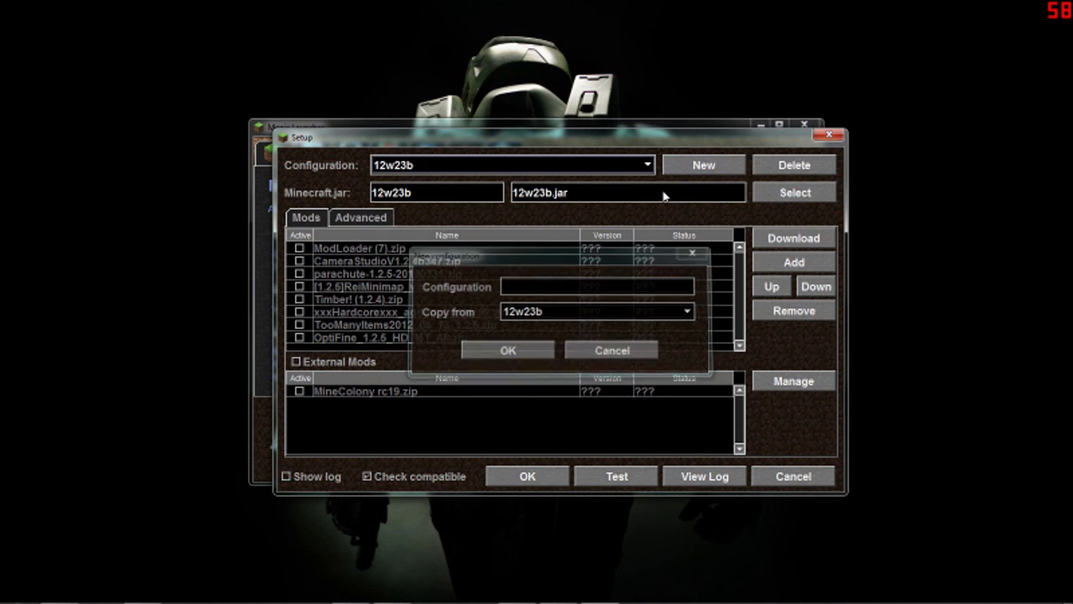
left_click(647, 166)
left_click(647, 170)
left_click(647, 166)
left_click(647, 166)
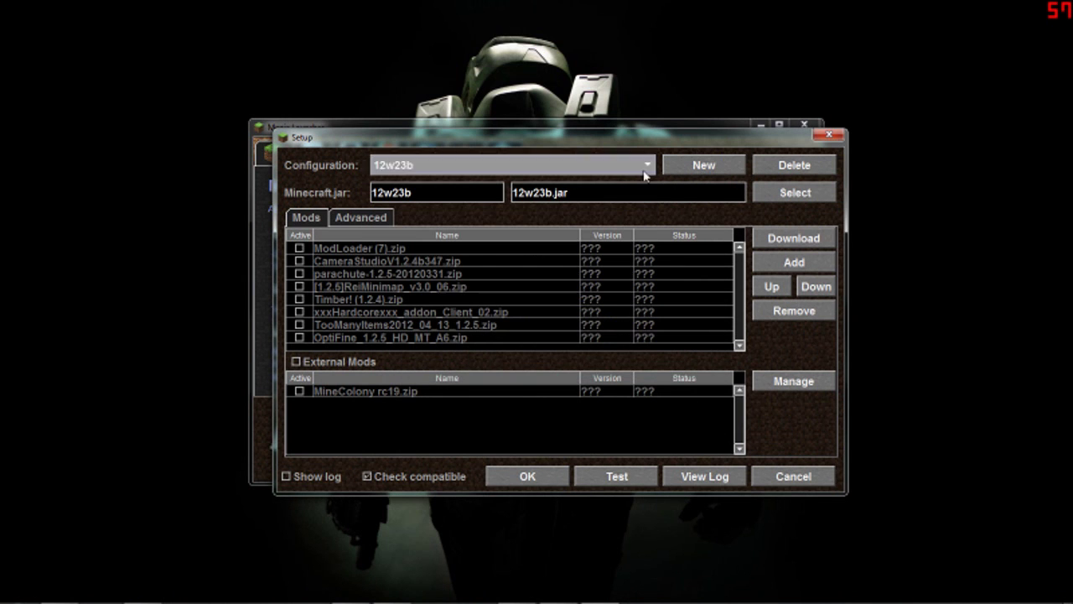
left_click(712, 167)
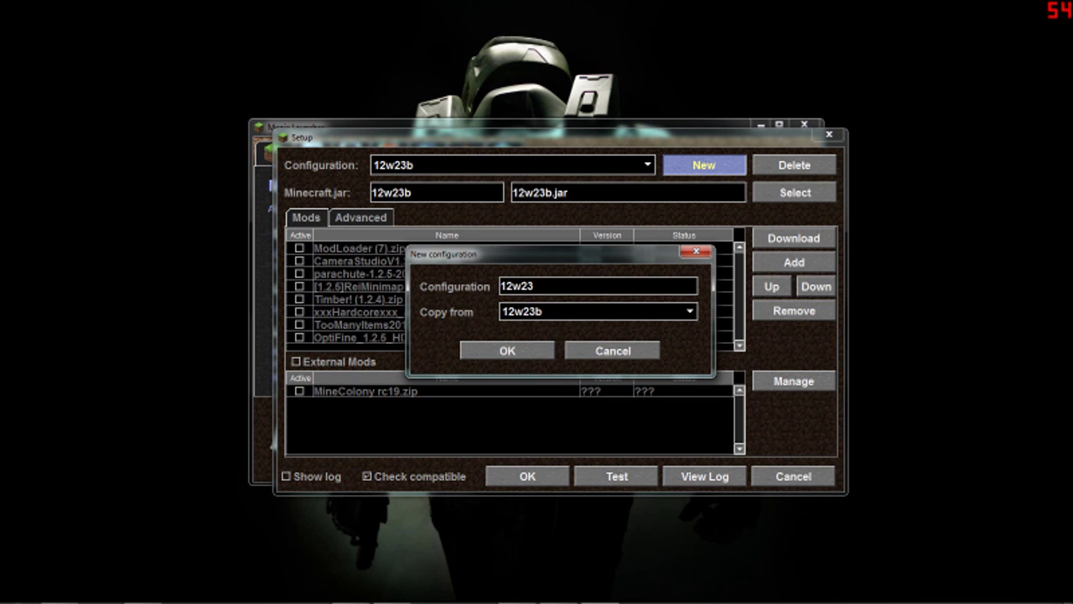
left_click(696, 251)
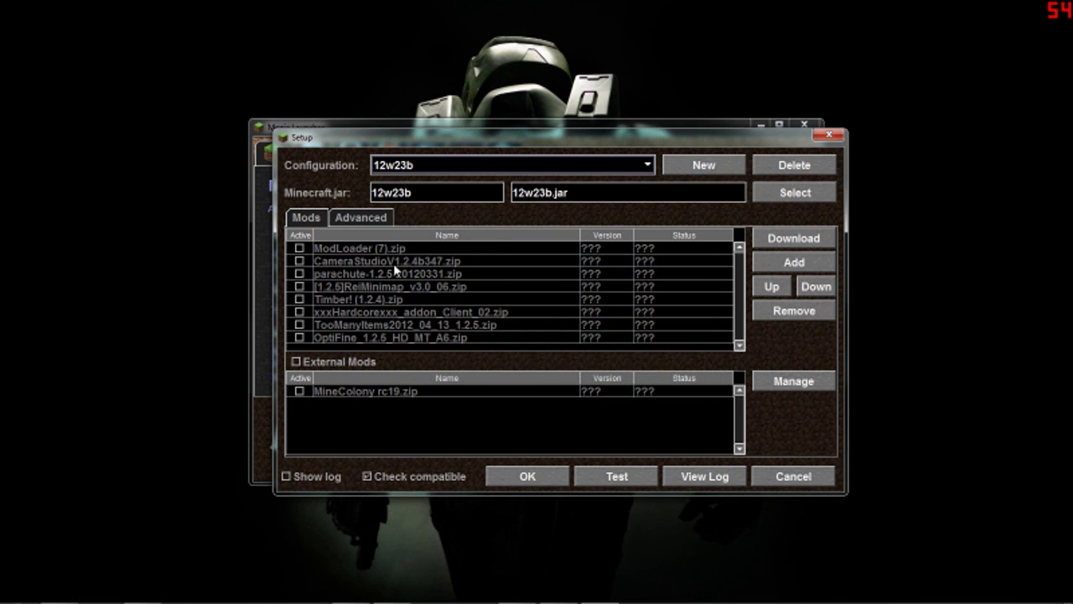
Step: Review the mod list and the advanced settings of the 12w23b configuration
left_click(362, 253)
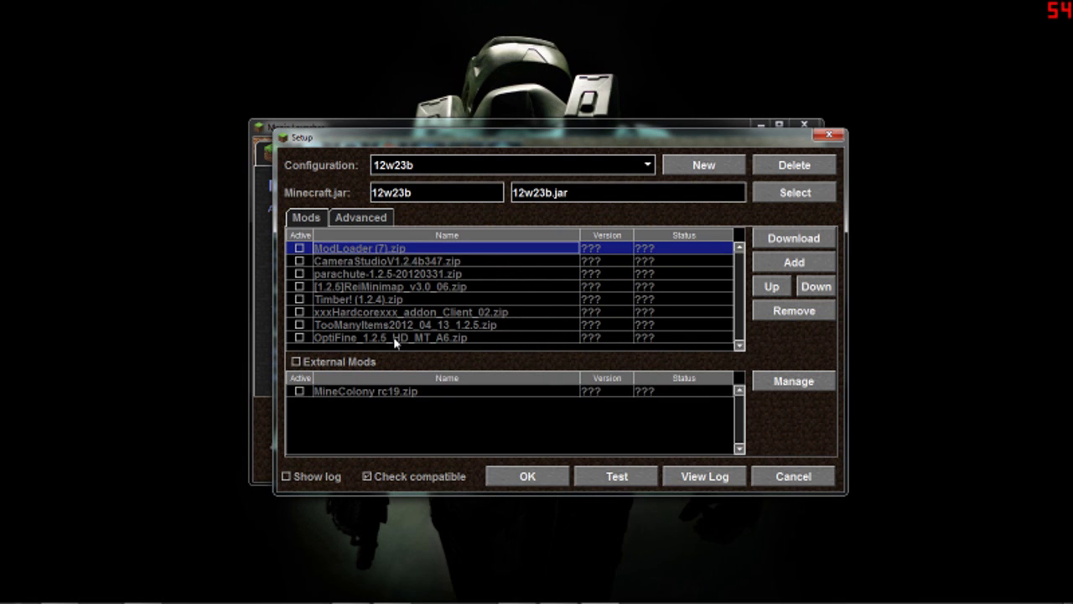
left_click(371, 218)
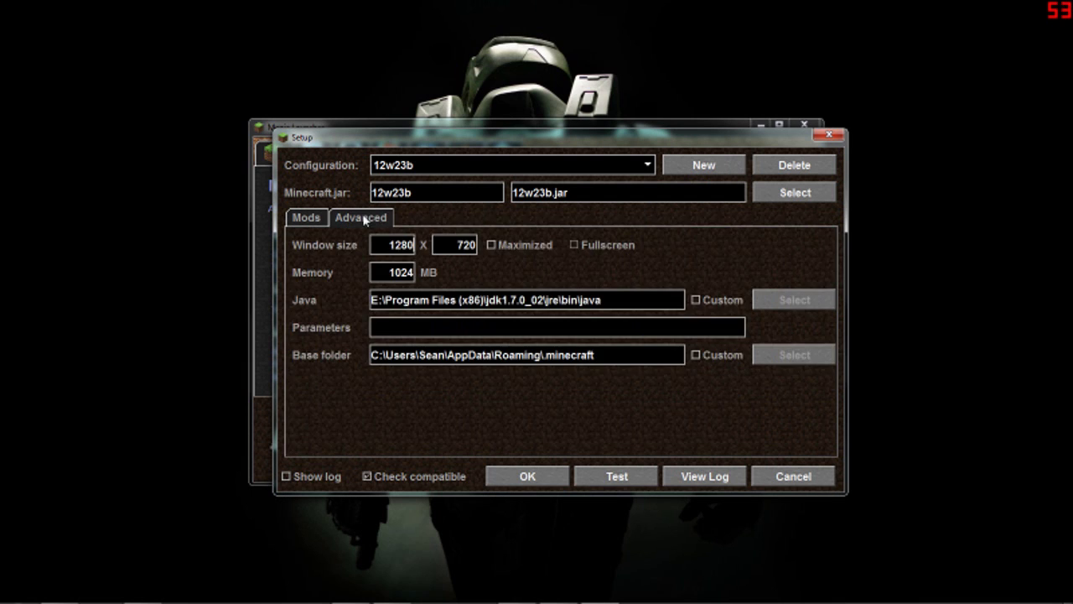
left_click(323, 220)
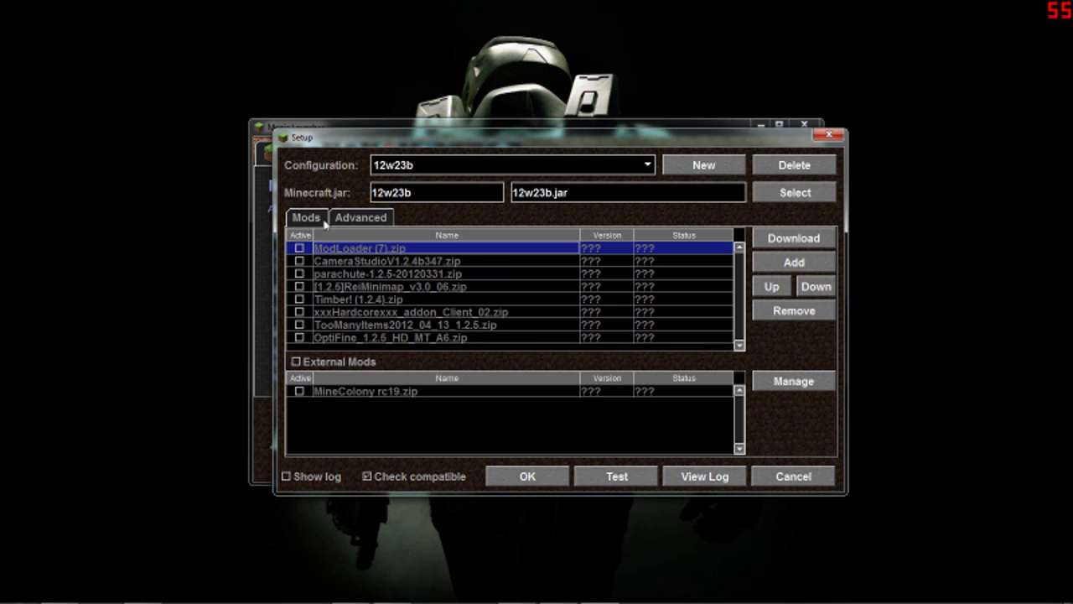
left_click(444, 339)
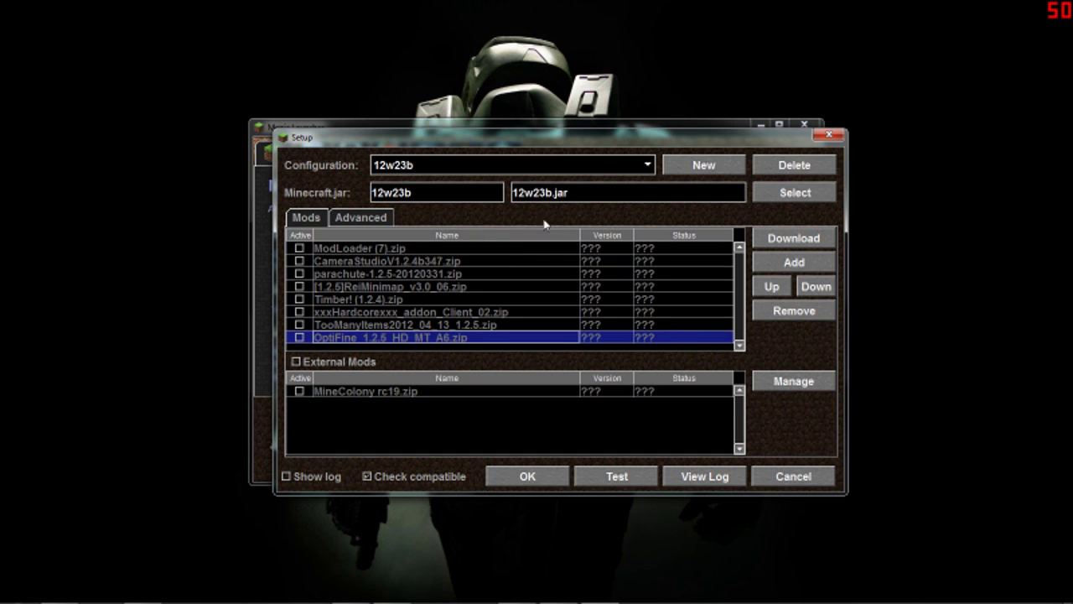
left_click(397, 248)
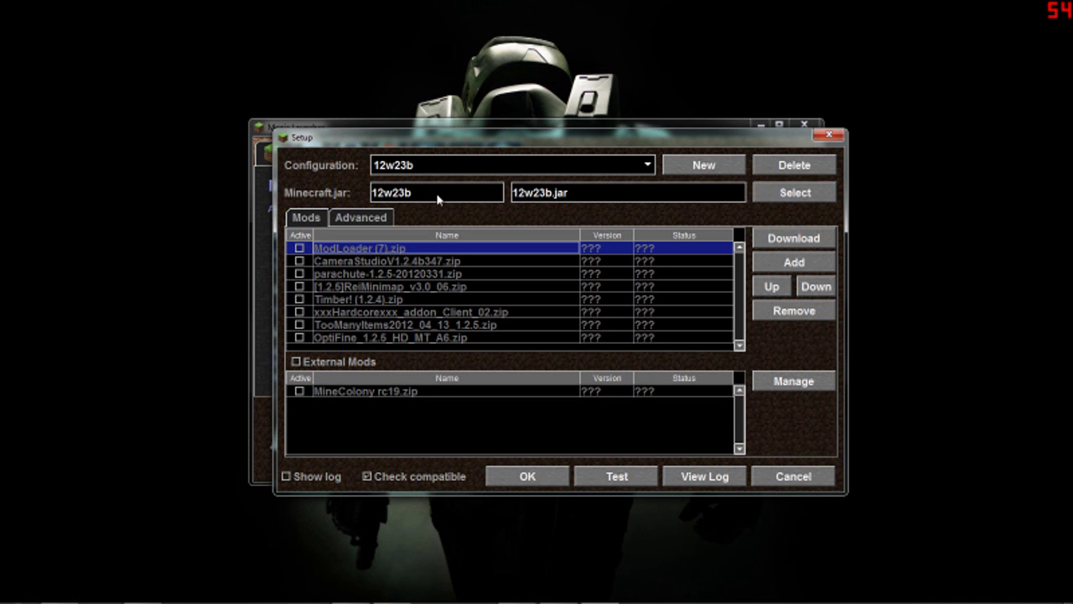
Step: Assign 12w23.jar from the bin folder as the Minecraft jar of the 12w23b configuration and save the setup
left_click(771, 200)
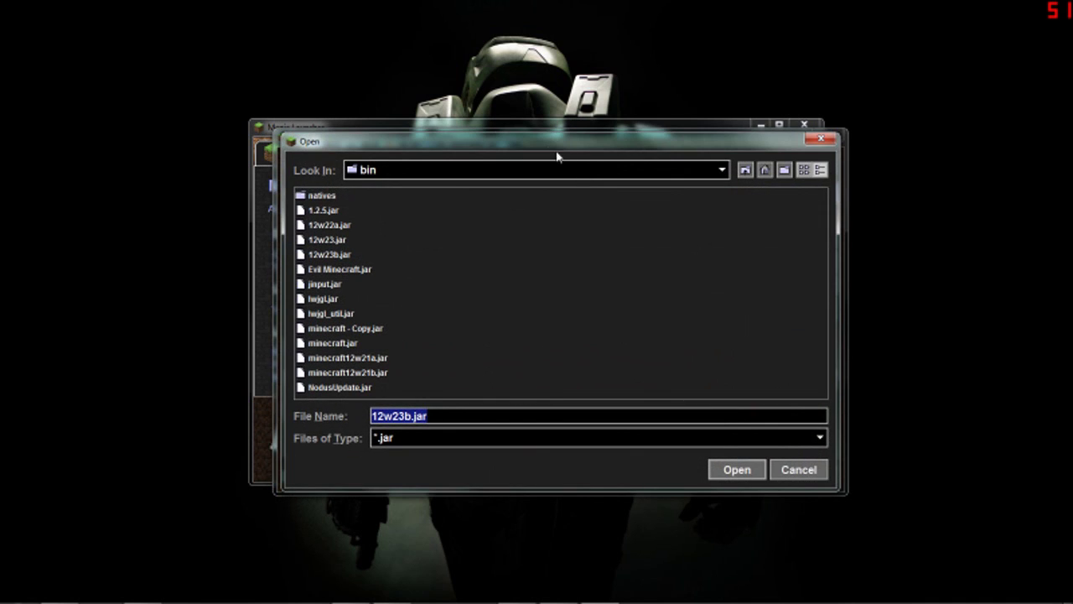
left_click_drag(556, 159, 536, 177)
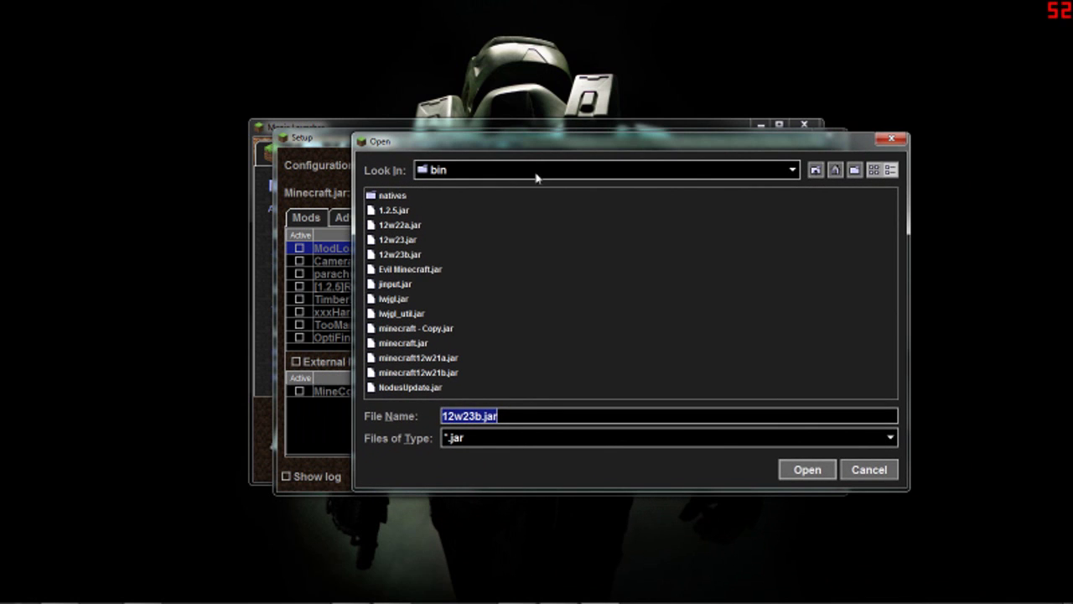
left_click(418, 241)
left_click(415, 270)
left_click(411, 243)
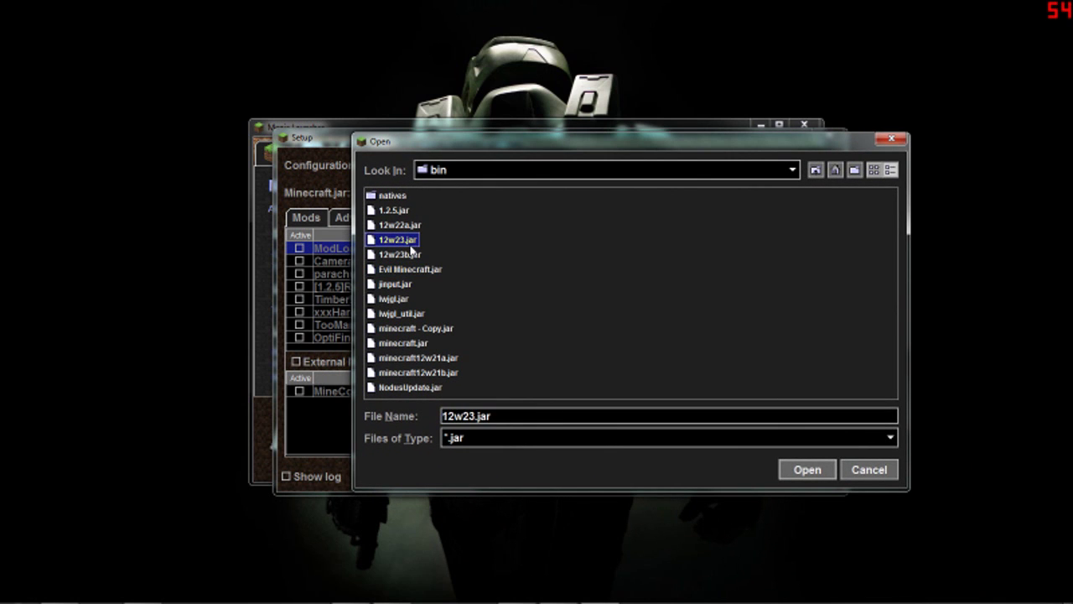
left_click(406, 254)
left_click(406, 242)
left_click(407, 211)
left_click(409, 241)
left_click(394, 226)
left_click(396, 243)
left_click(807, 469)
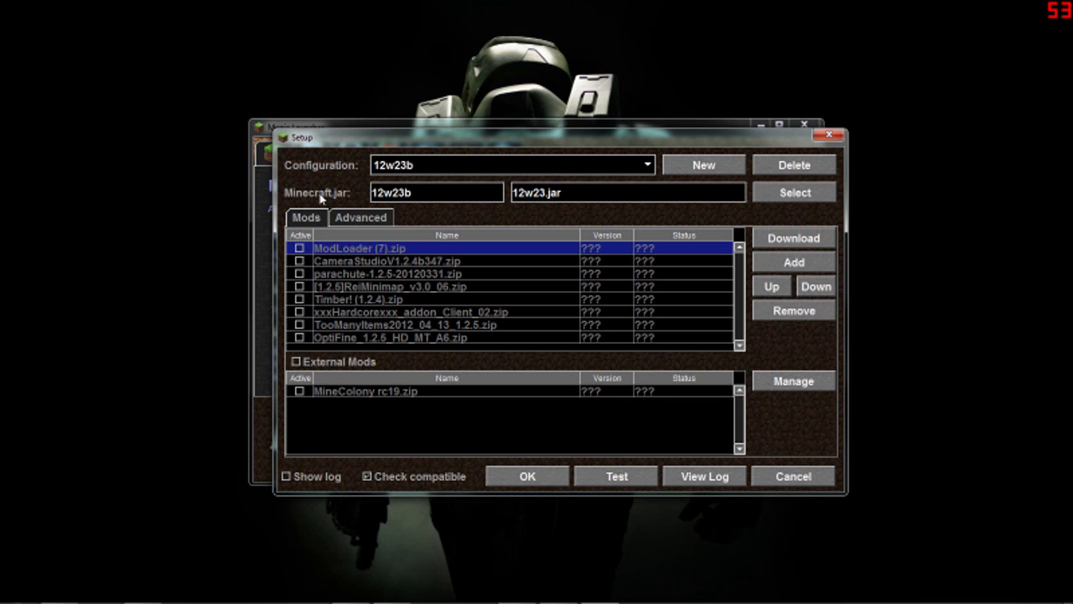
left_click_drag(384, 191, 360, 197)
left_click(527, 476)
Step: Choose the 12w23b configuration in Magic Launcher and log in to the game
left_click(727, 408)
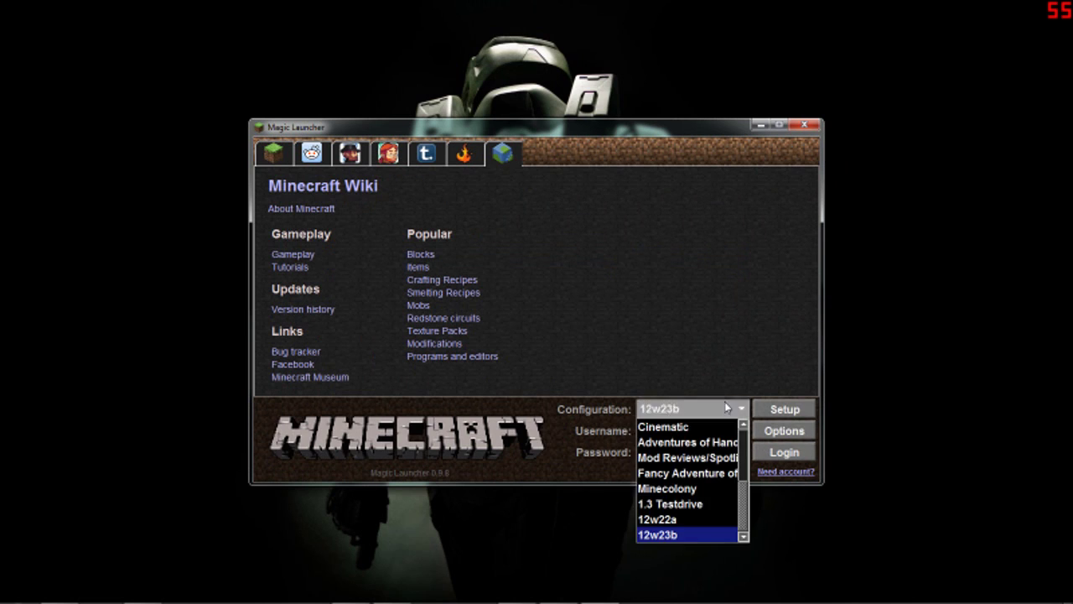
left_click(726, 409)
left_click(719, 411)
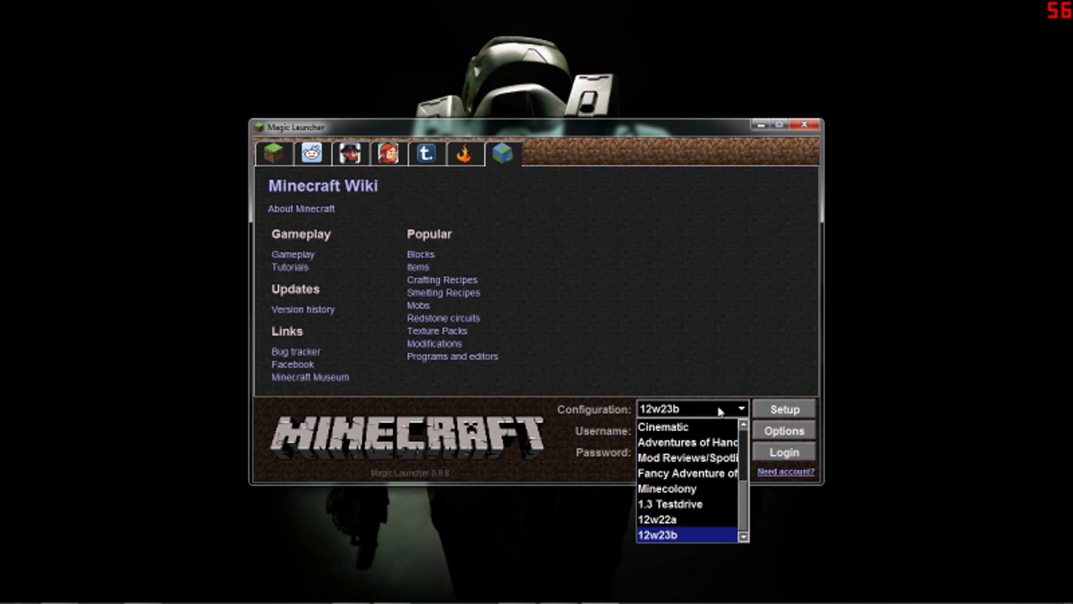
left_click(667, 537)
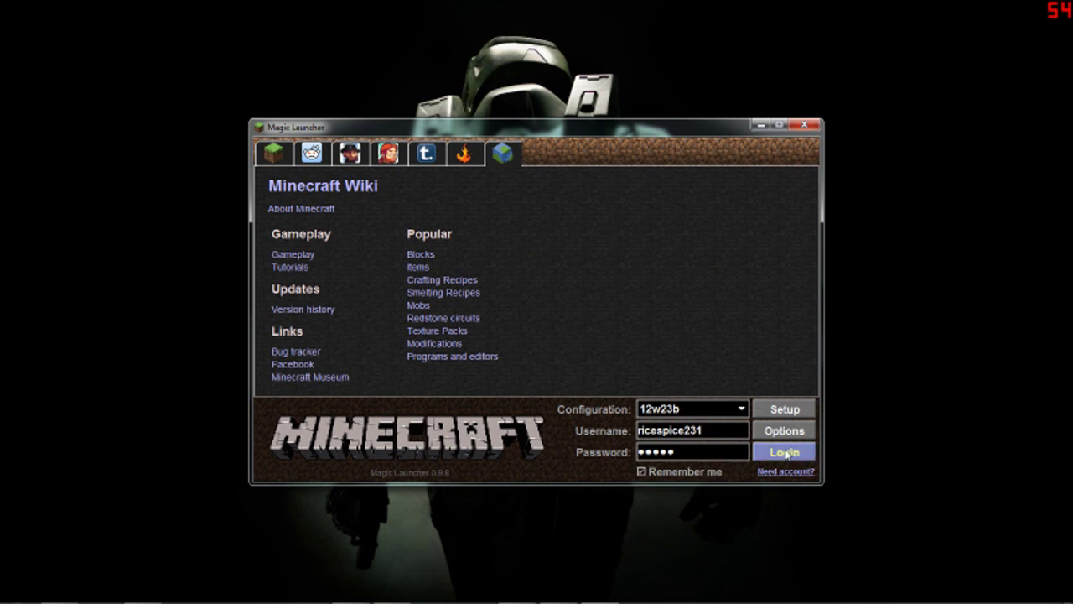
left_click(785, 452)
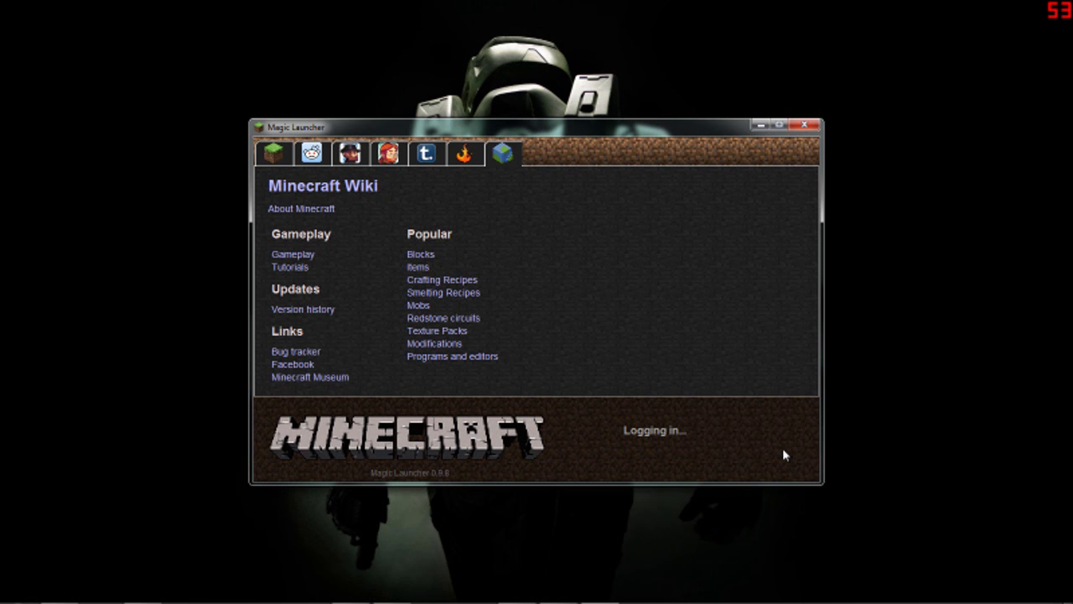